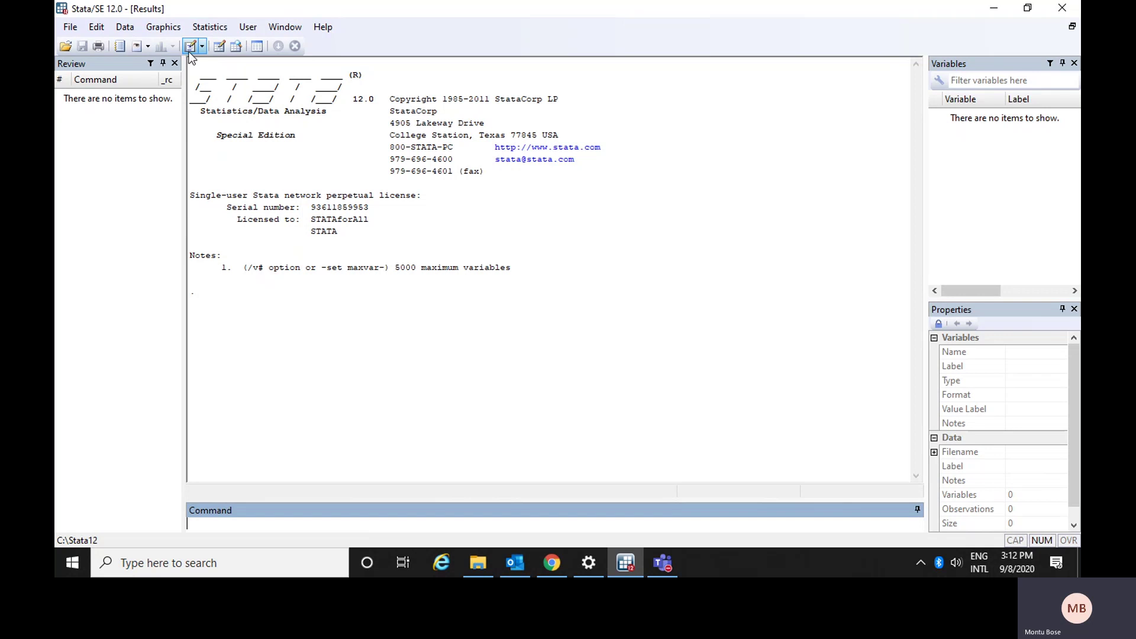
Look at a blank Do-file Editor, close it, and view the available file commands.
click(190, 47)
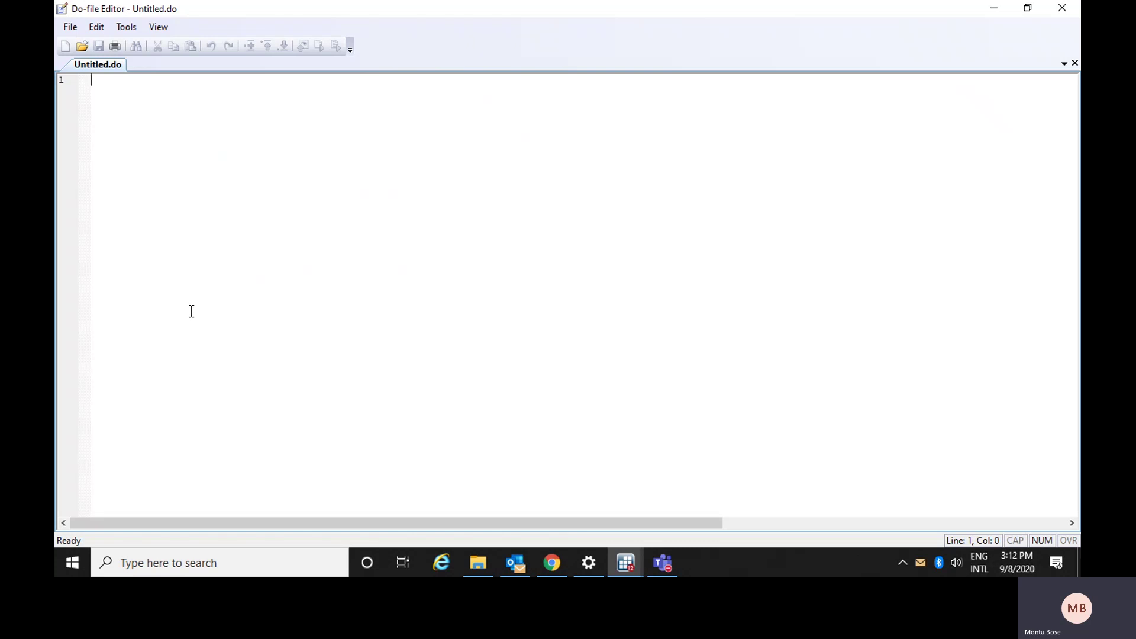
click(1062, 11)
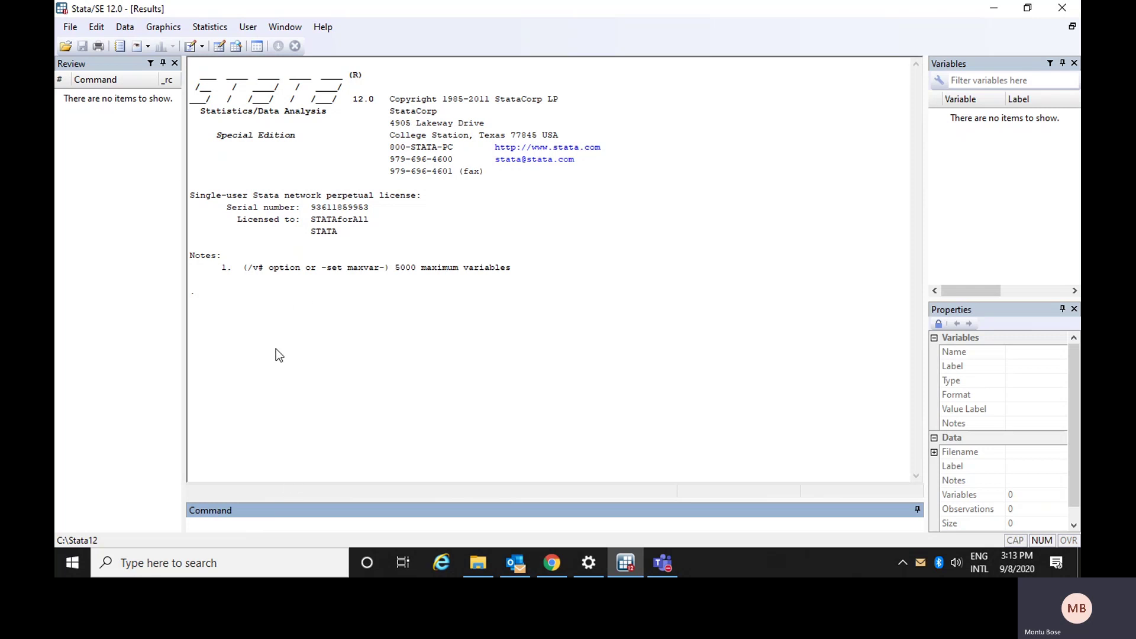
click(71, 28)
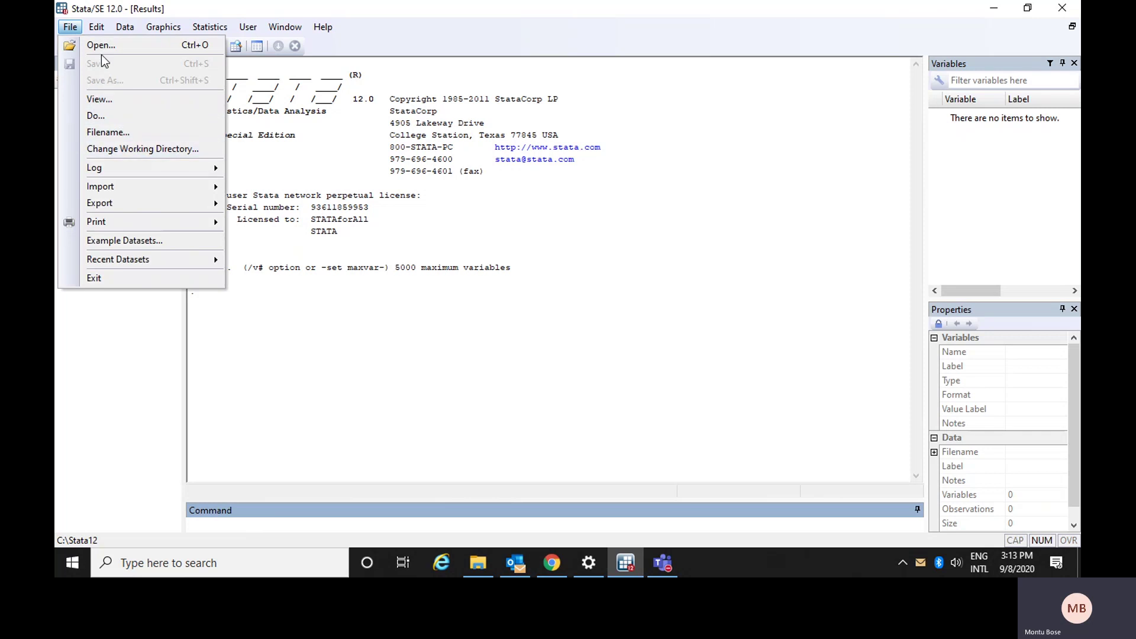
click(498, 350)
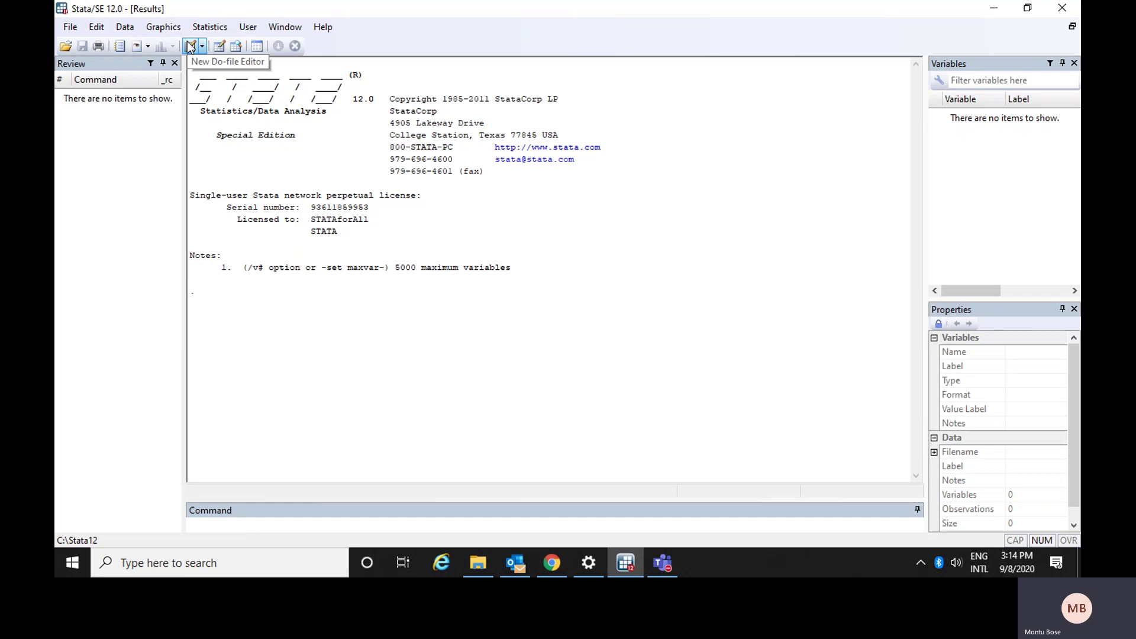
View the empty Data Editor in edit mode and in browse mode, closing it each time.
click(219, 47)
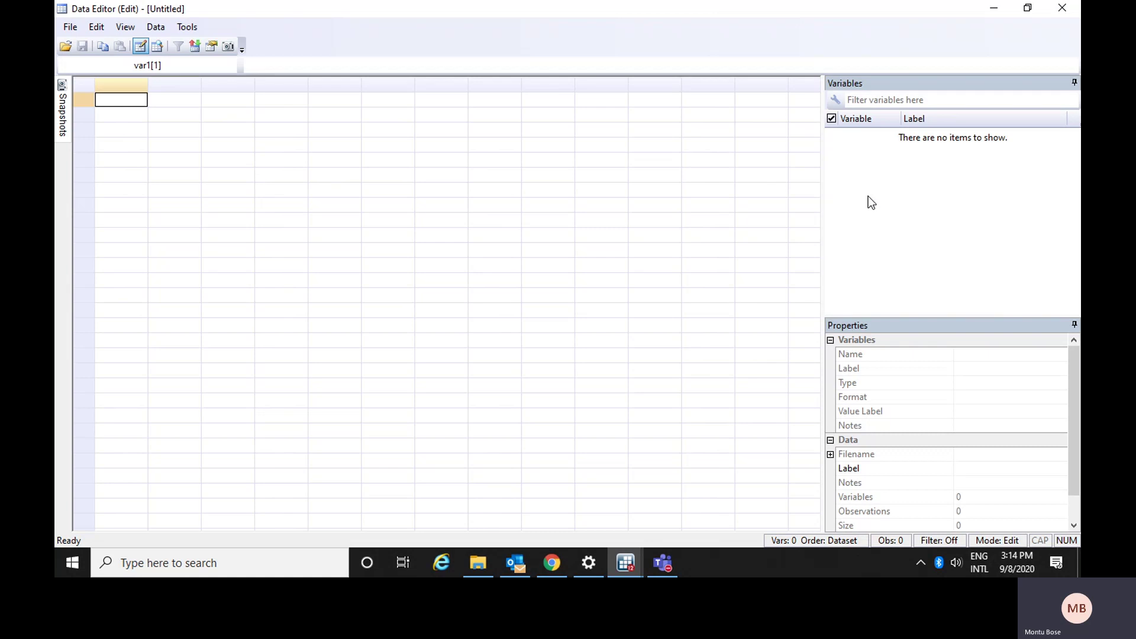
click(1062, 9)
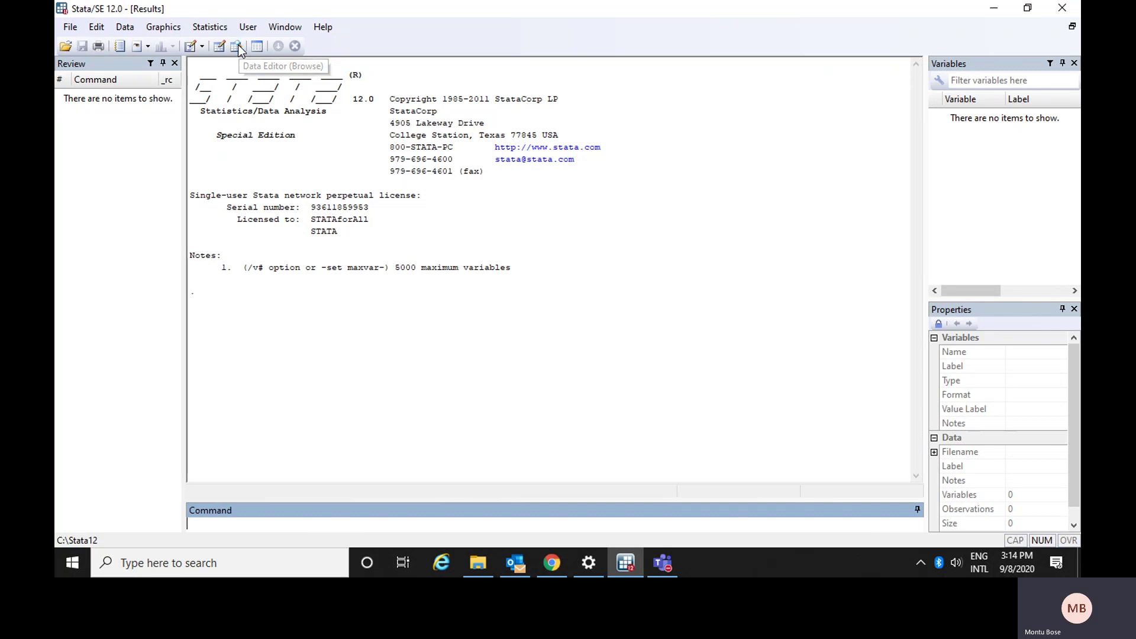
click(237, 46)
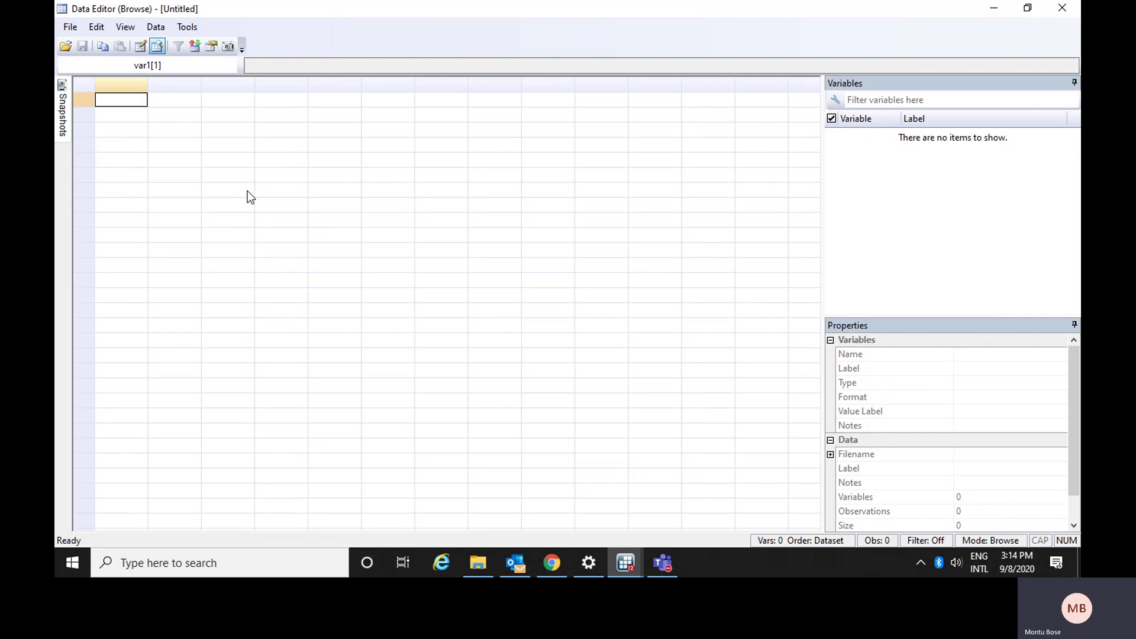
click(1053, 9)
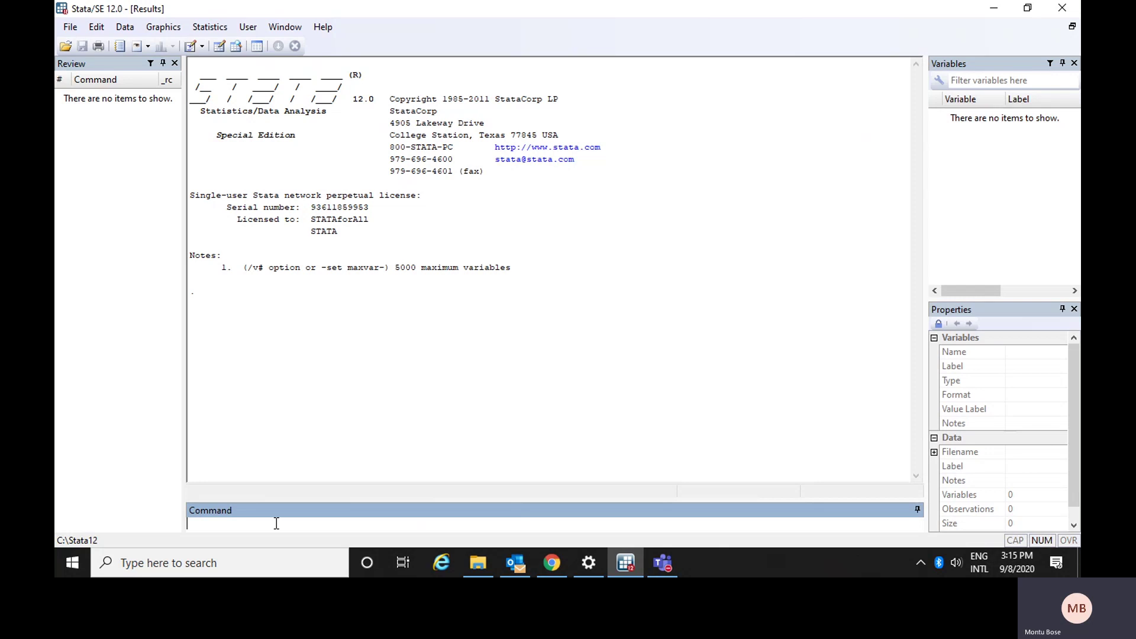
In the Data Editor's edit mode, enter the values 1, 2, 3, 4 and 5 down the first column.
click(218, 46)
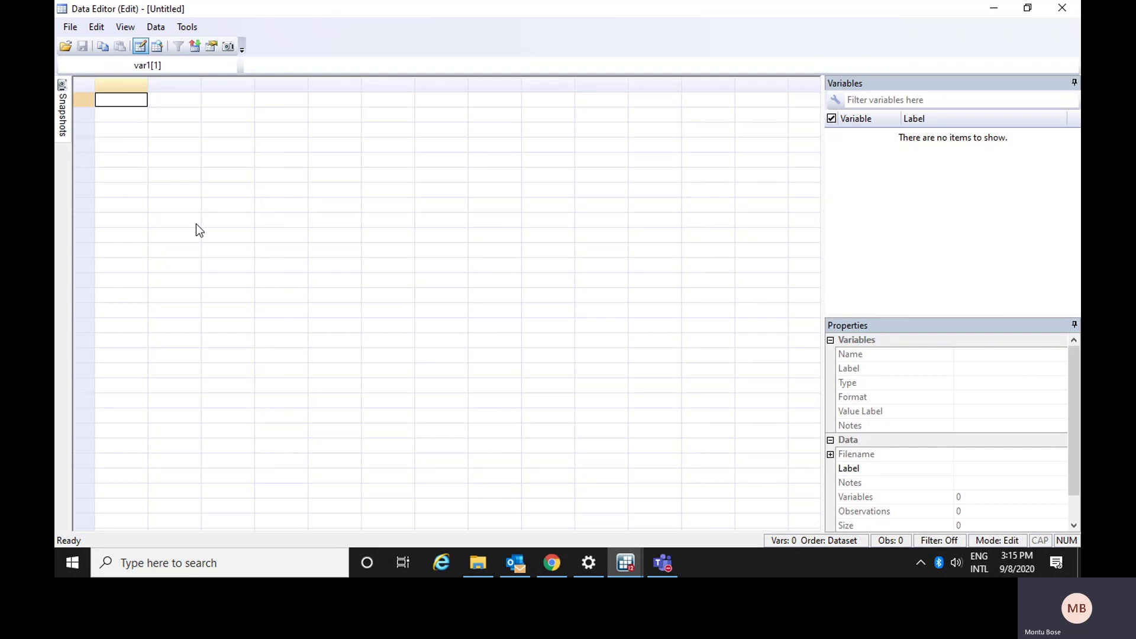
text(1)
key(Return)
text(3)
text(2)
key(Return)
text(3)
key(Return)
text(4)
key(Return)
text(5)
key(Return)
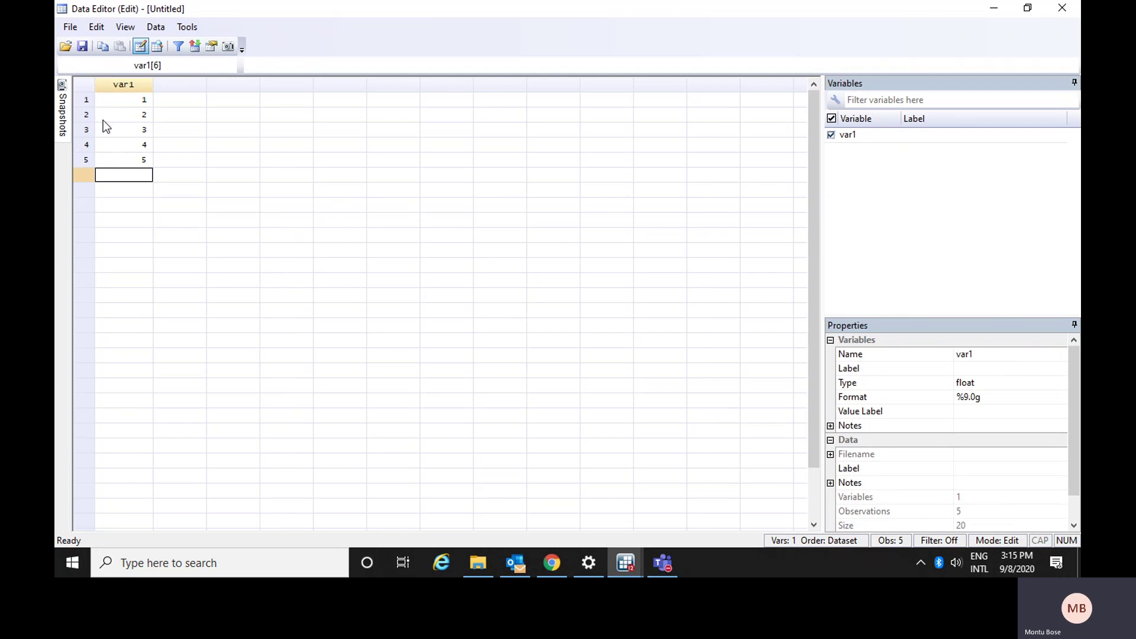
Rename the variable var1 to ABC and close the Data Editor.
click(121, 89)
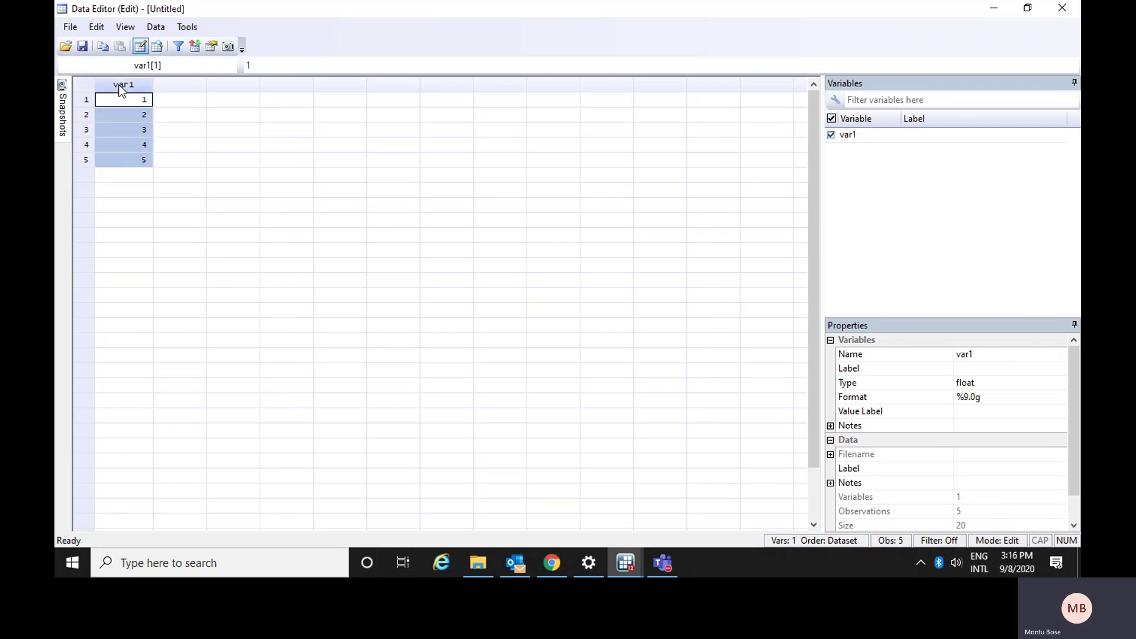
click(993, 361)
key(BackSpace)
key(BackSpace)
key(BackSpace)
key(BackSpace)
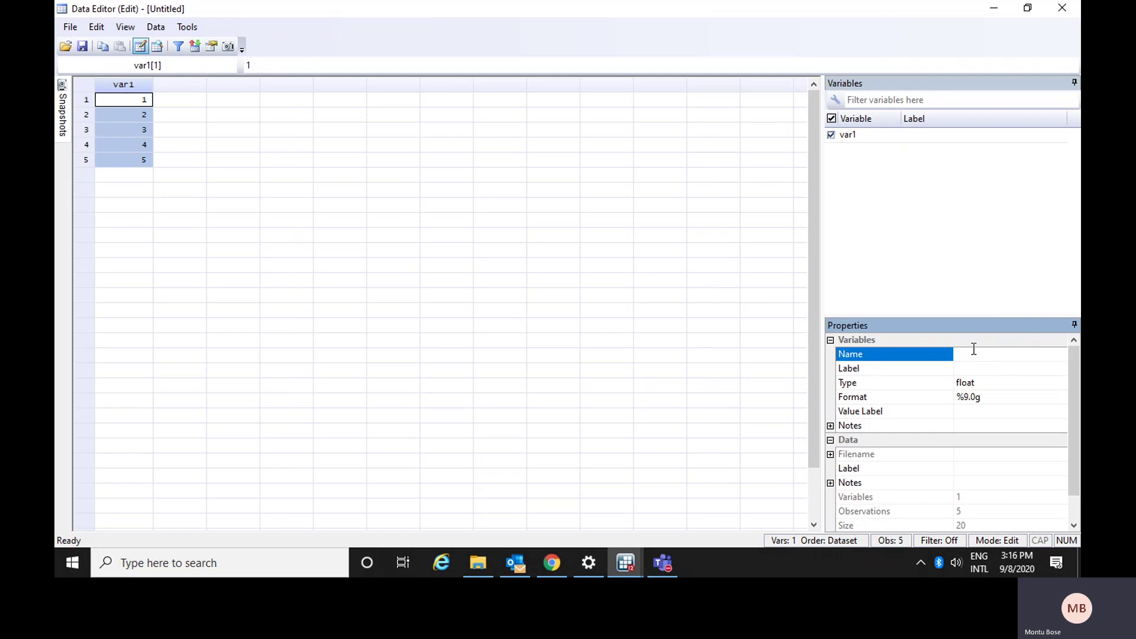
text(ABC)
click(614, 330)
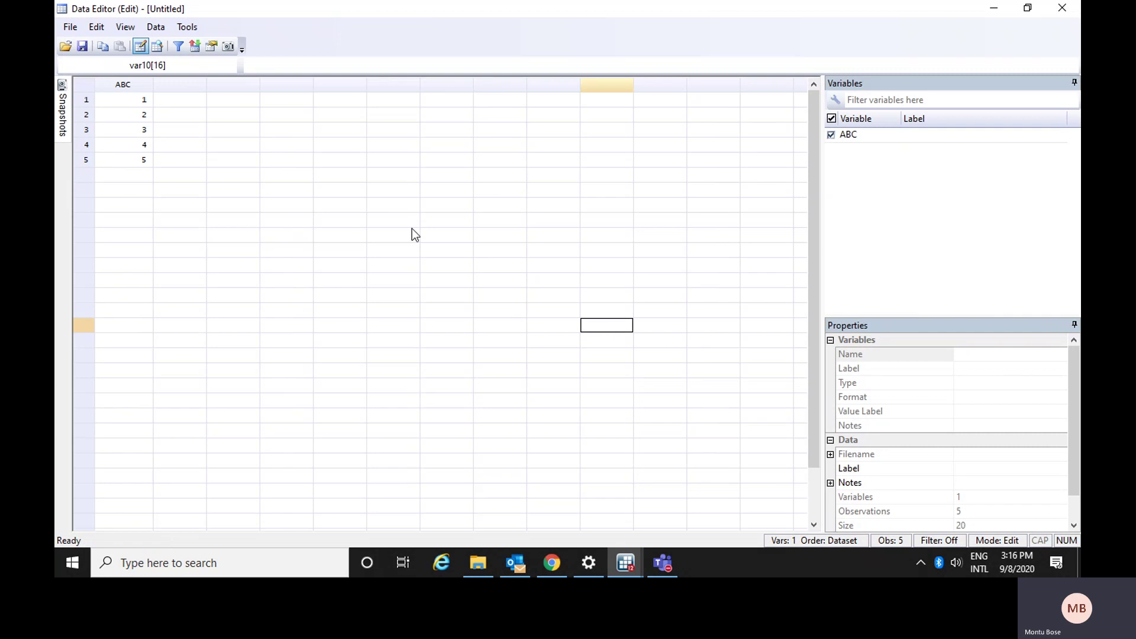
click(135, 85)
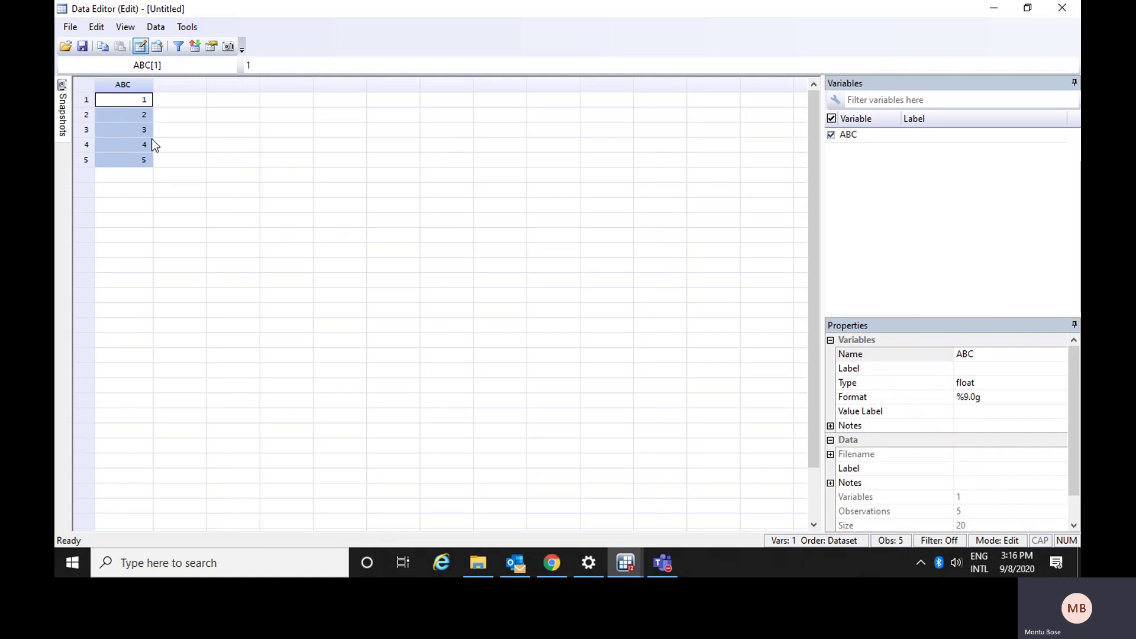
click(1059, 8)
Remove all data from memory with the clear command.
click(247, 524)
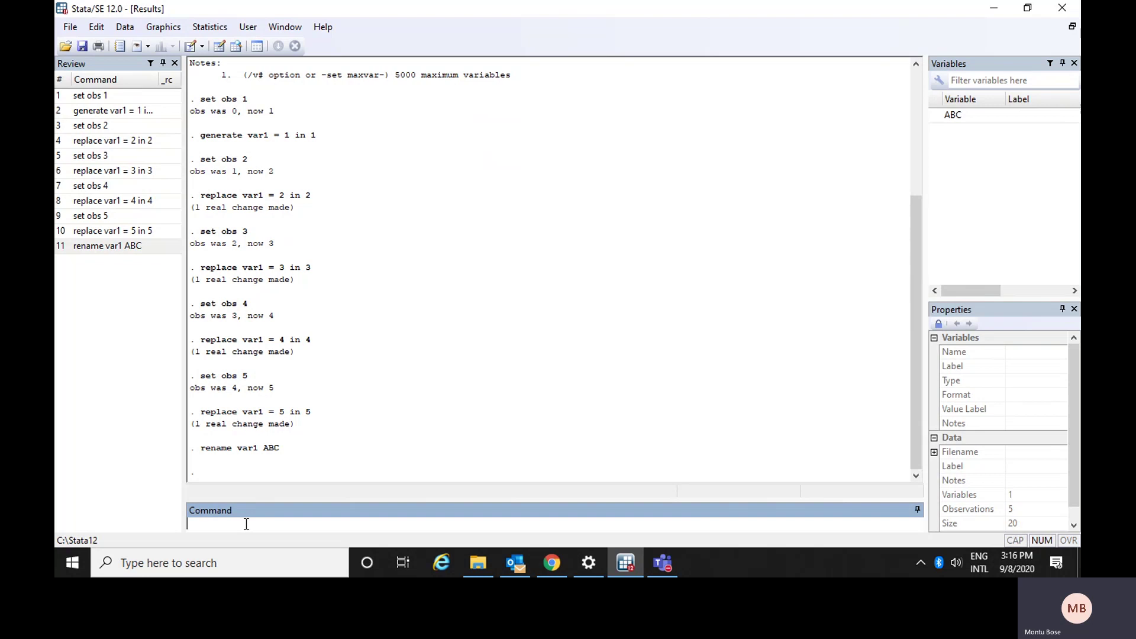
text(cl)
key(BackSpace)
key(BackSpace)
text(clear)
key(Return)
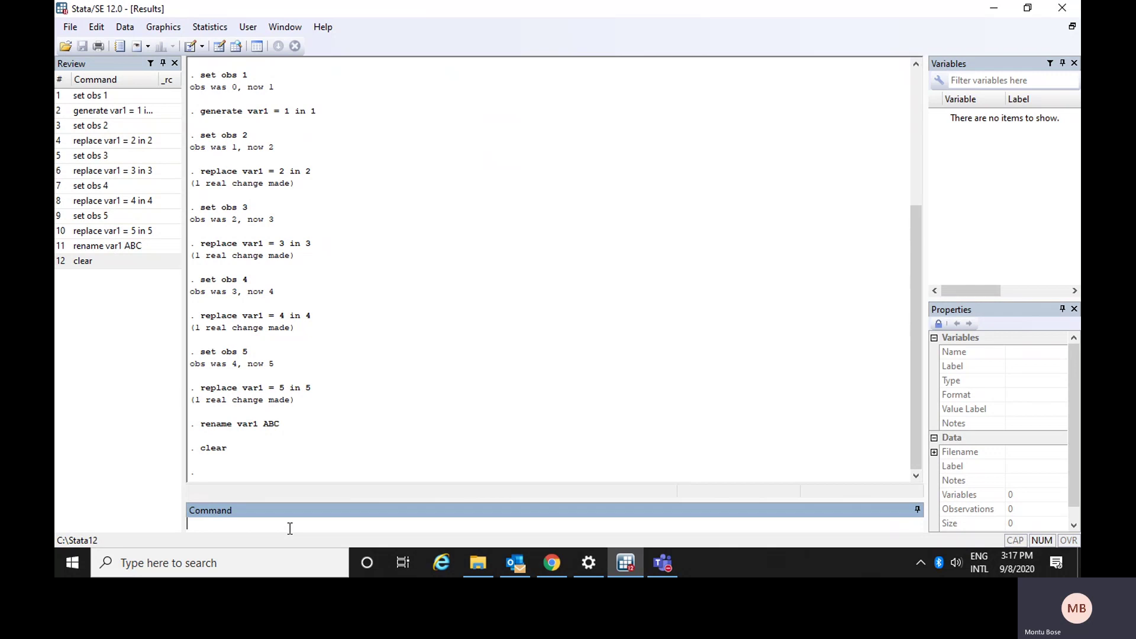
Open the Demo Excel worksheet file from the Data folder on drive D.
click(480, 565)
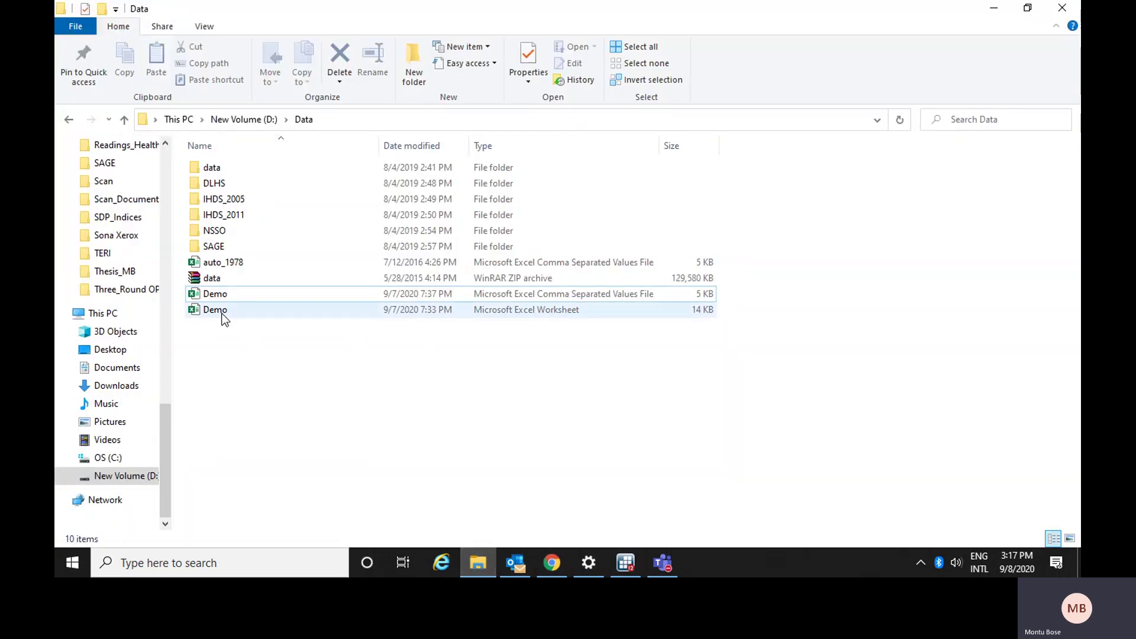
click(224, 317)
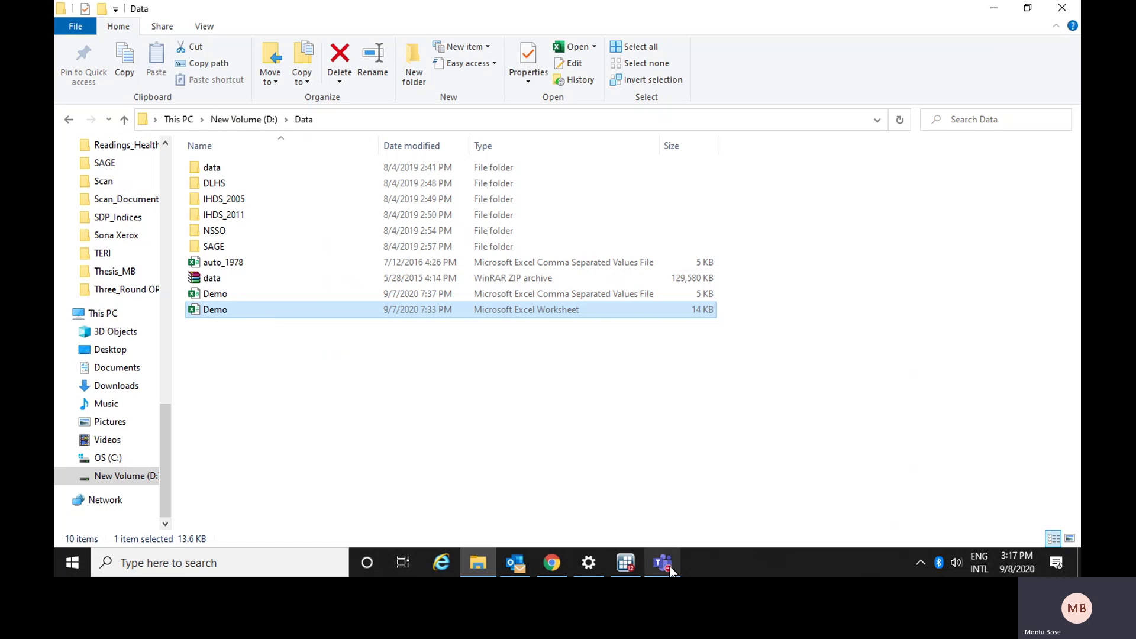
mouse_move(631, 564)
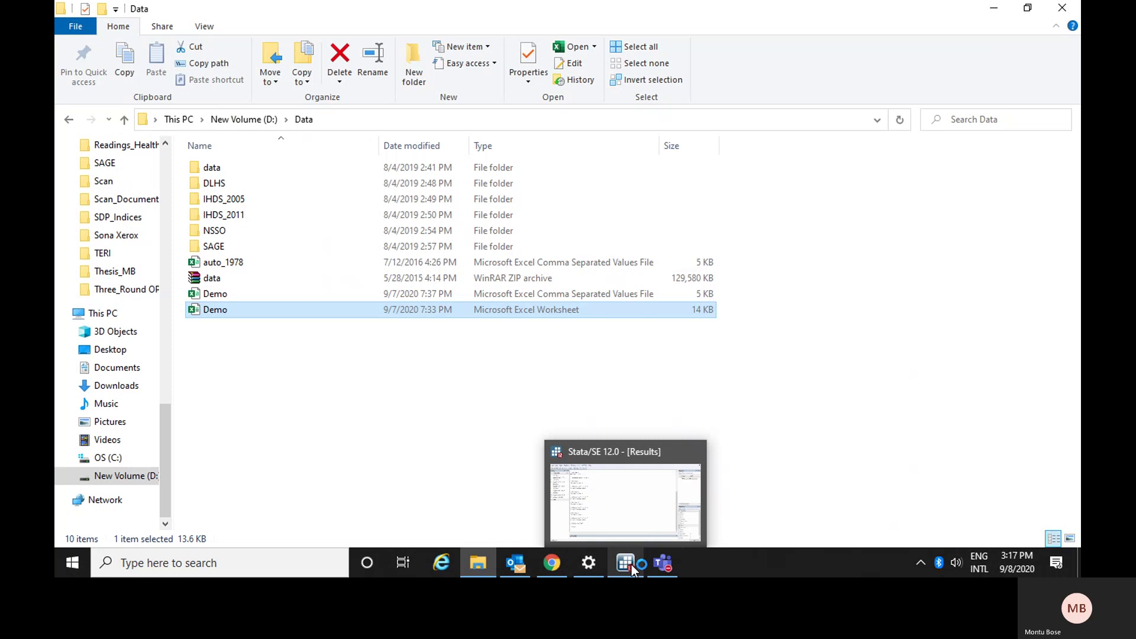
click(618, 513)
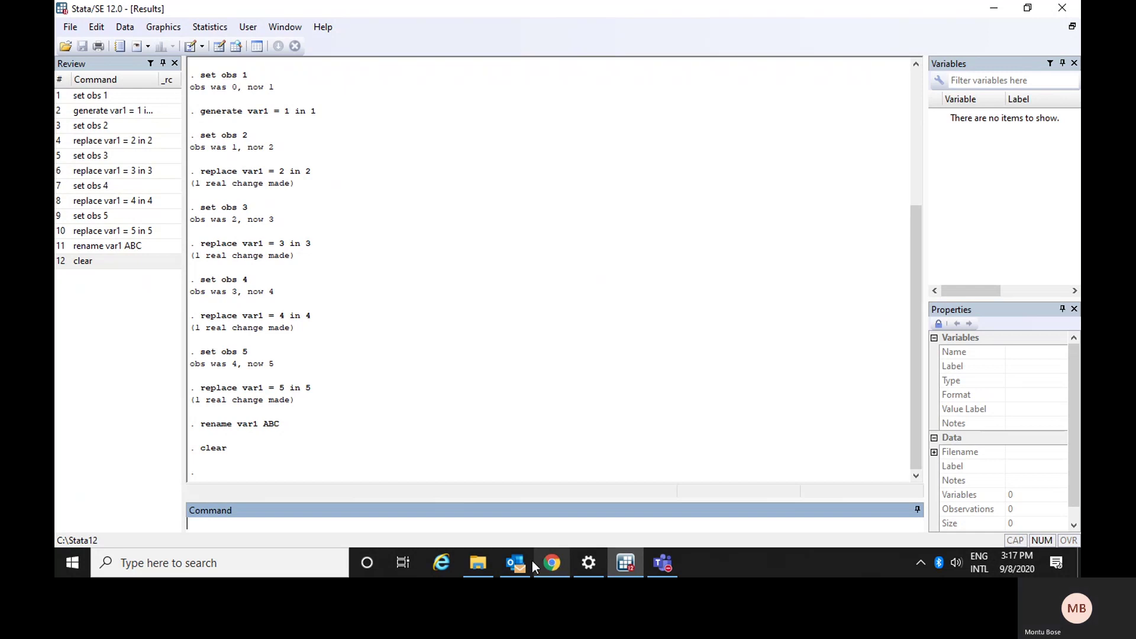
mouse_move(473, 566)
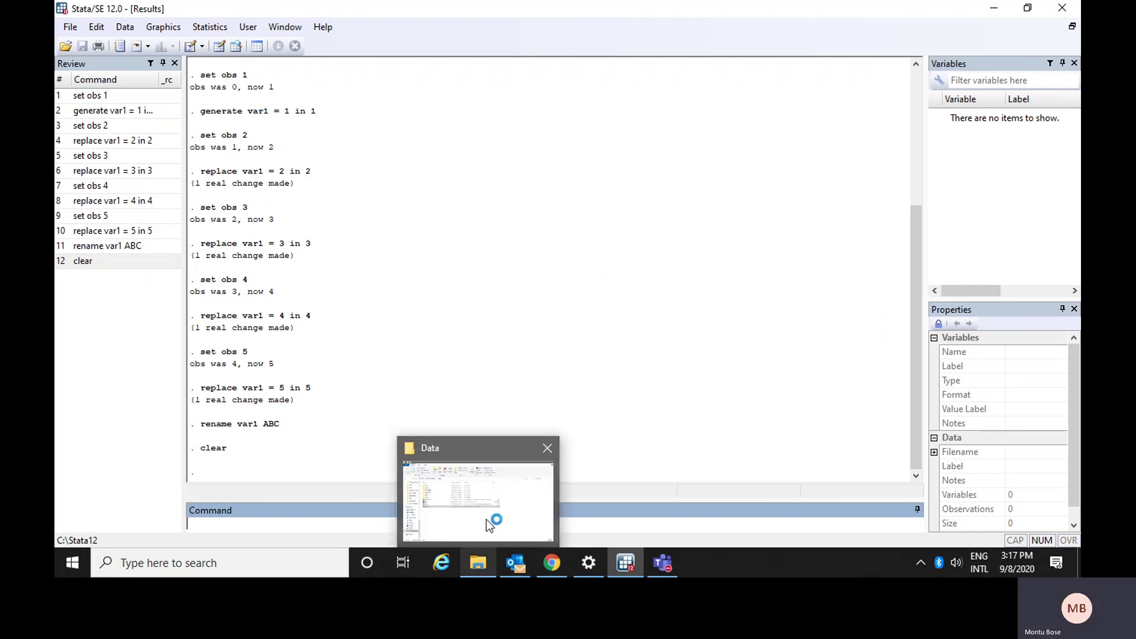
mouse_move(486, 525)
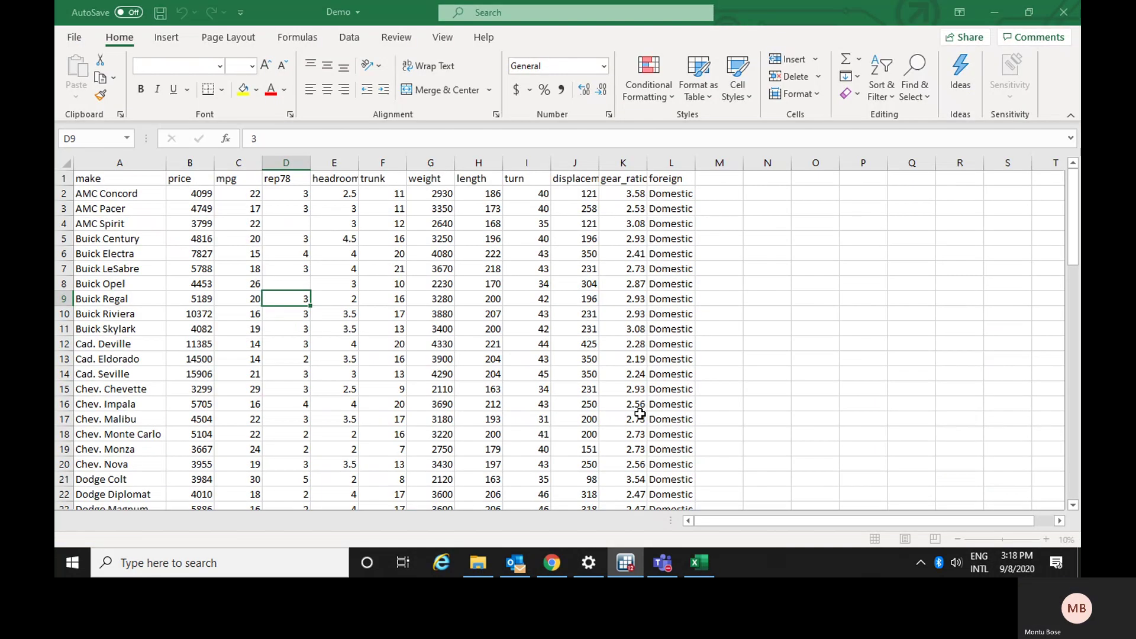
Look through the car records in Sheet1 down to the last filled row.
scroll(592, 347, down, 17)
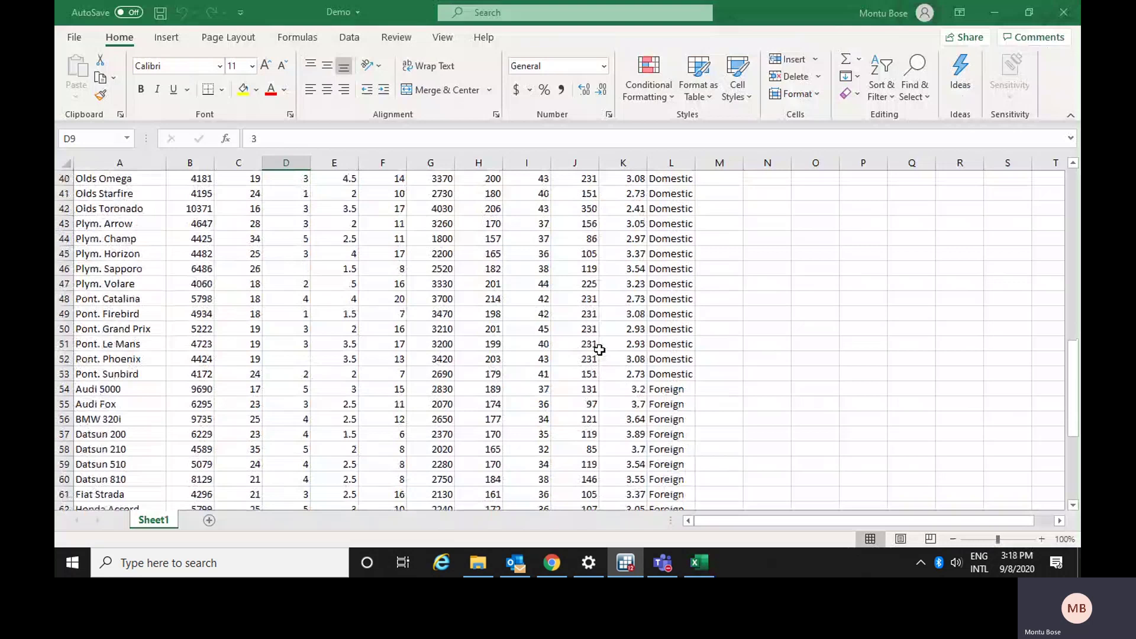
scroll(599, 349, down, 8)
scroll(599, 350, up, 4)
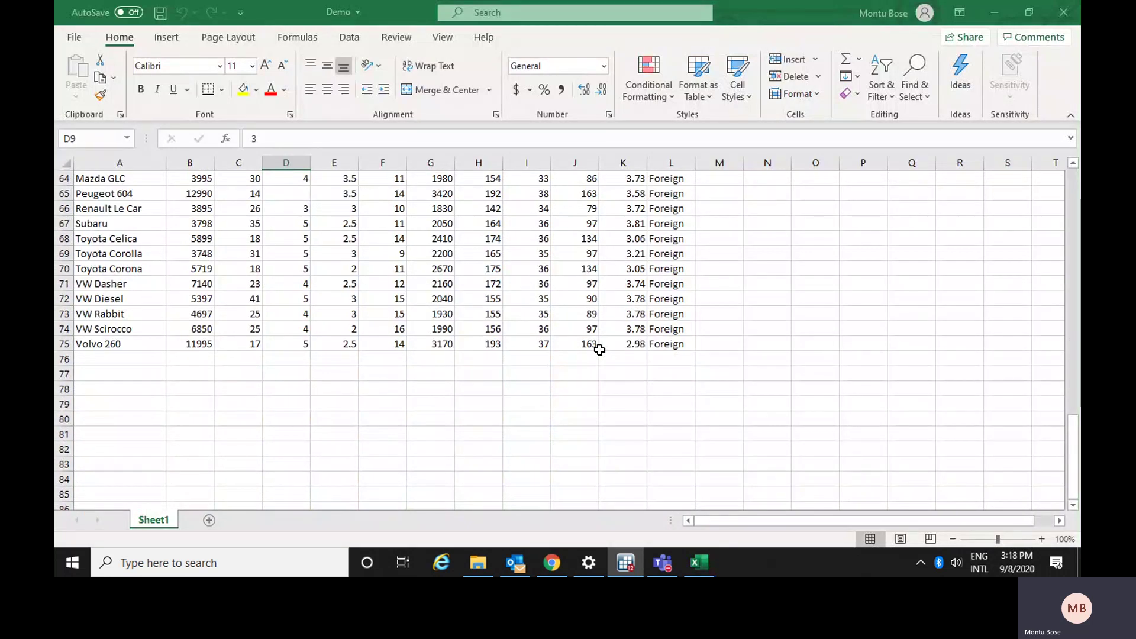
scroll(600, 350, up, 8)
scroll(599, 350, down, 8)
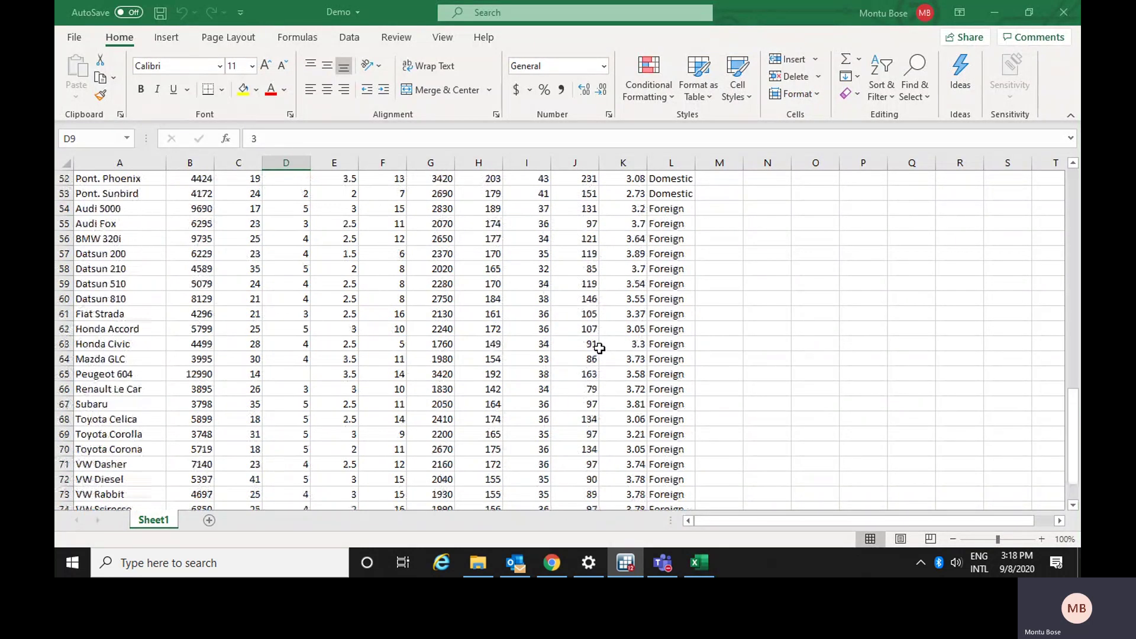
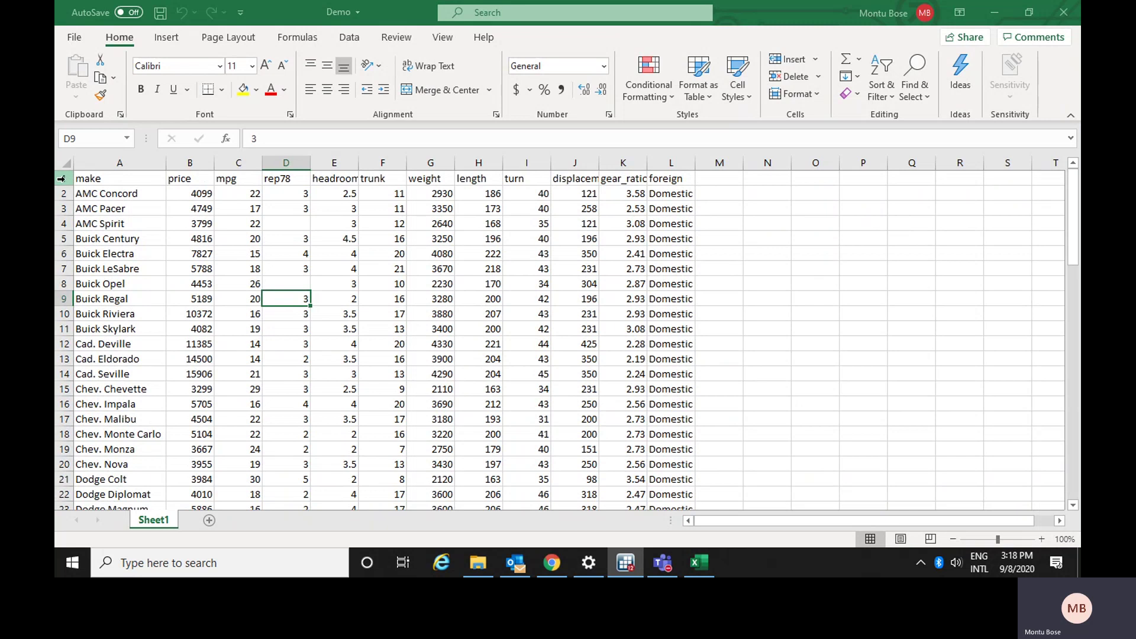
Review the variable names in the header row from make to foreign and the records beneath them.
click(126, 177)
click(181, 176)
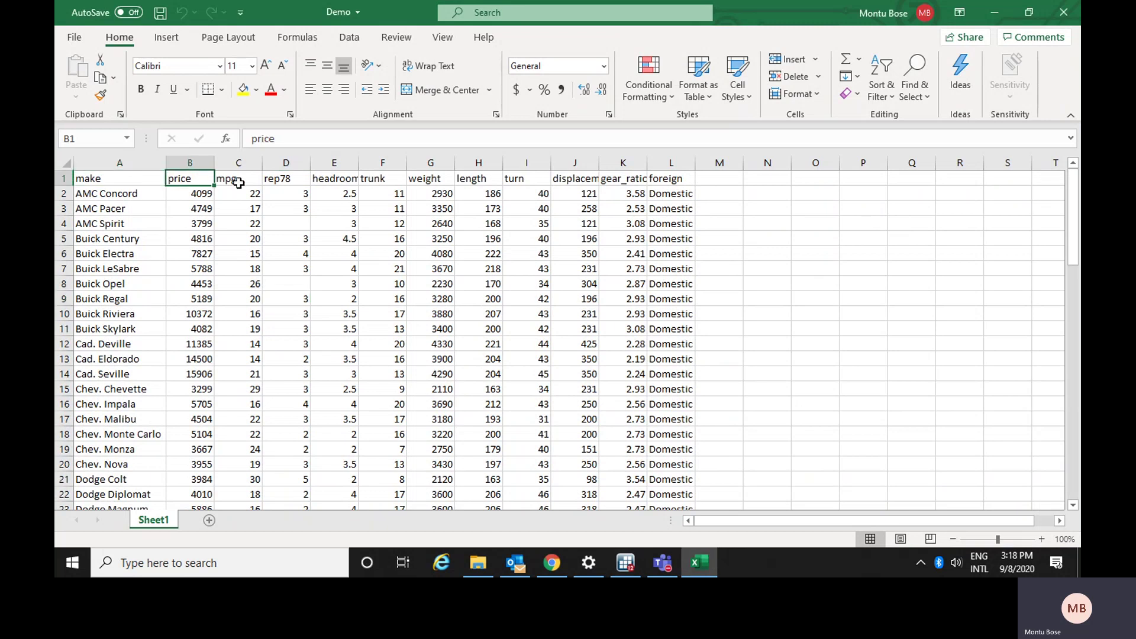
click(237, 177)
click(290, 177)
click(343, 177)
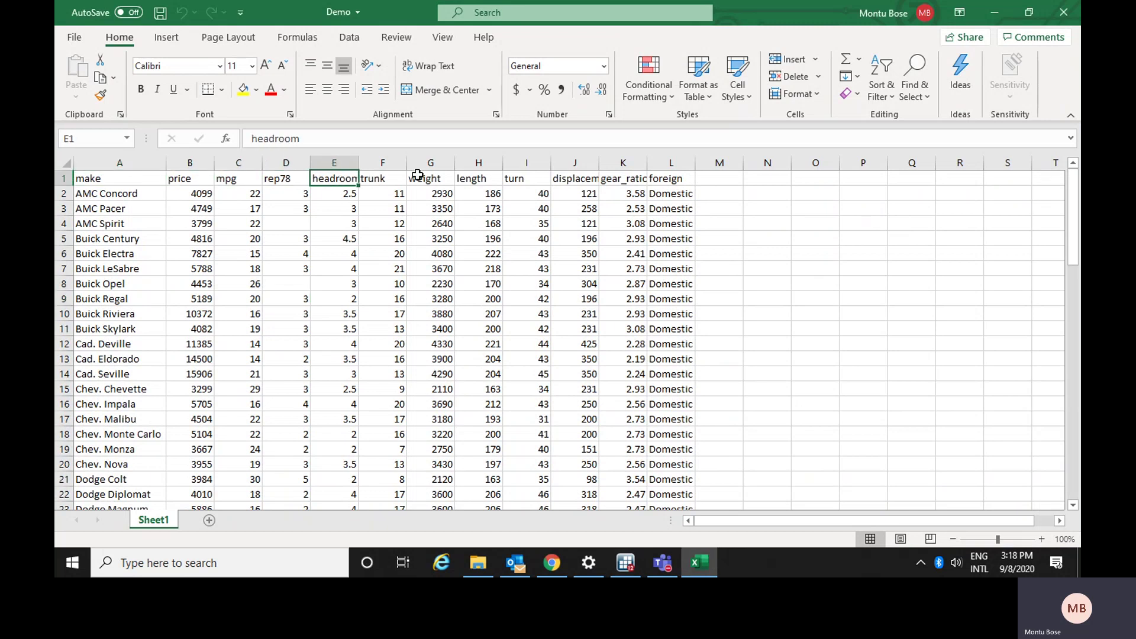
click(100, 179)
drag(100, 179, 669, 178)
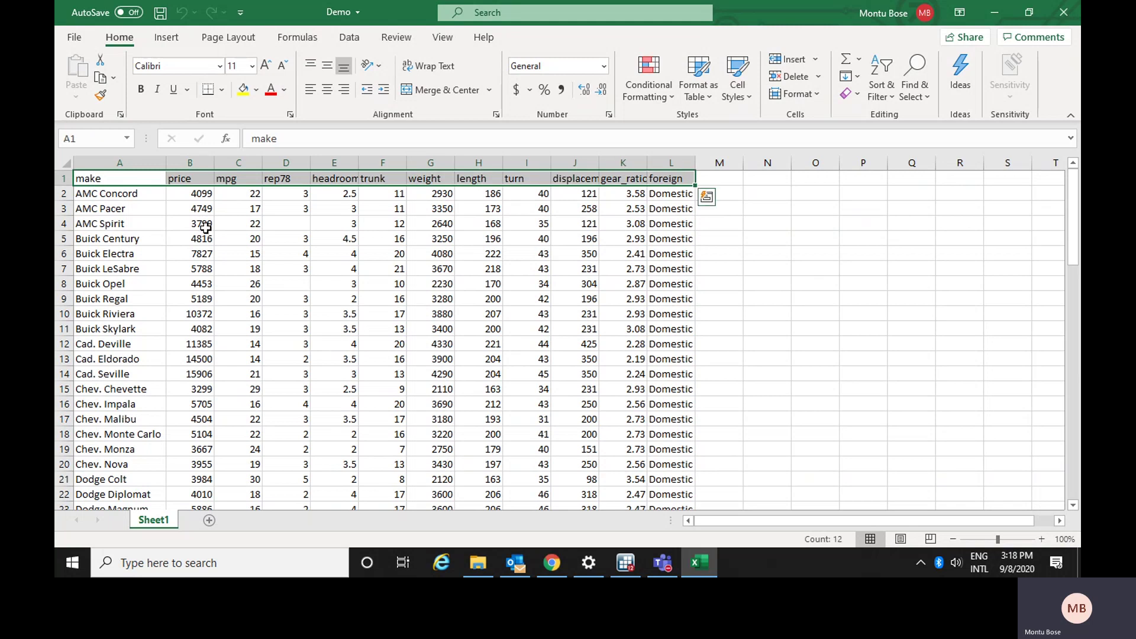
scroll(203, 260, down, 12)
scroll(203, 265, down, 10)
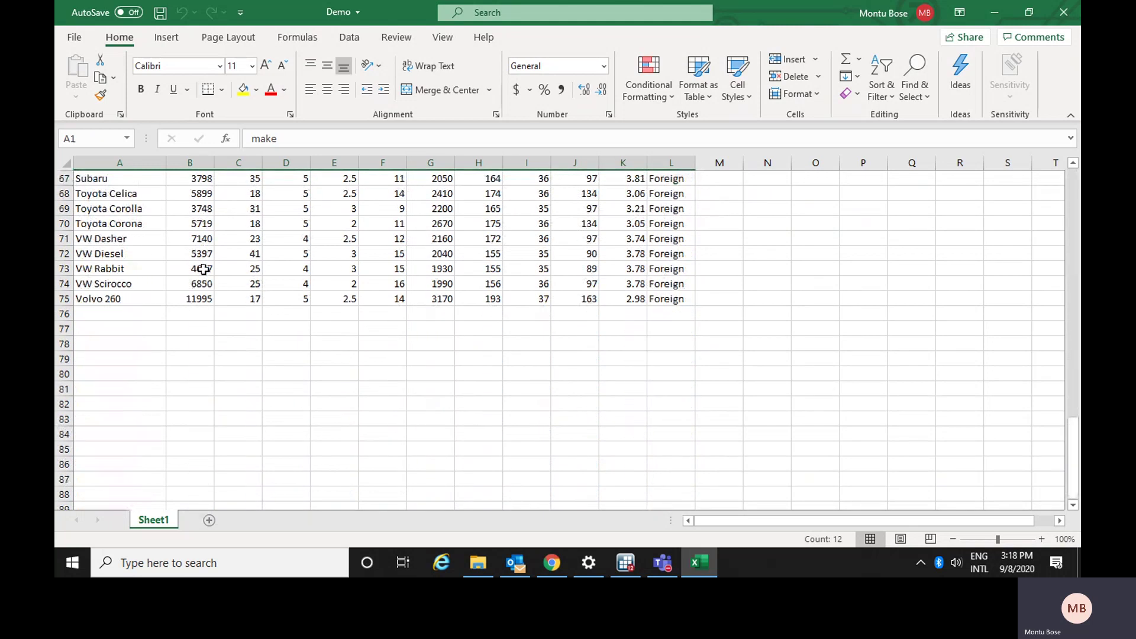
scroll(207, 264, up, 11)
scroll(208, 265, up, 11)
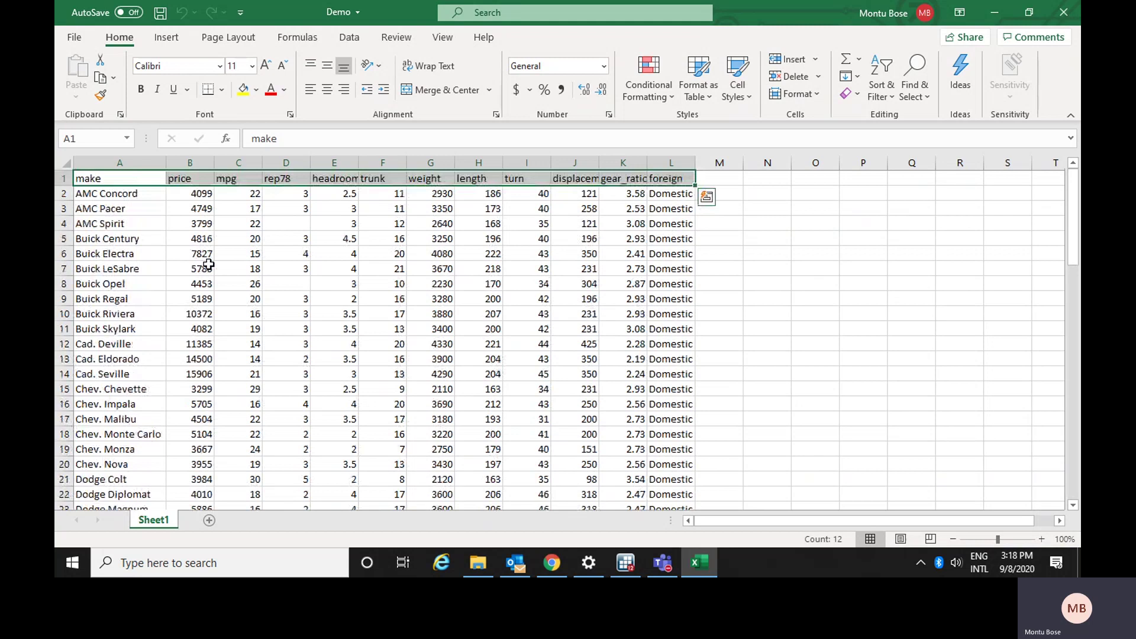
Select the entire car data table in Sheet1, including its header row, and copy it.
click(208, 264)
key(ctrl+a)
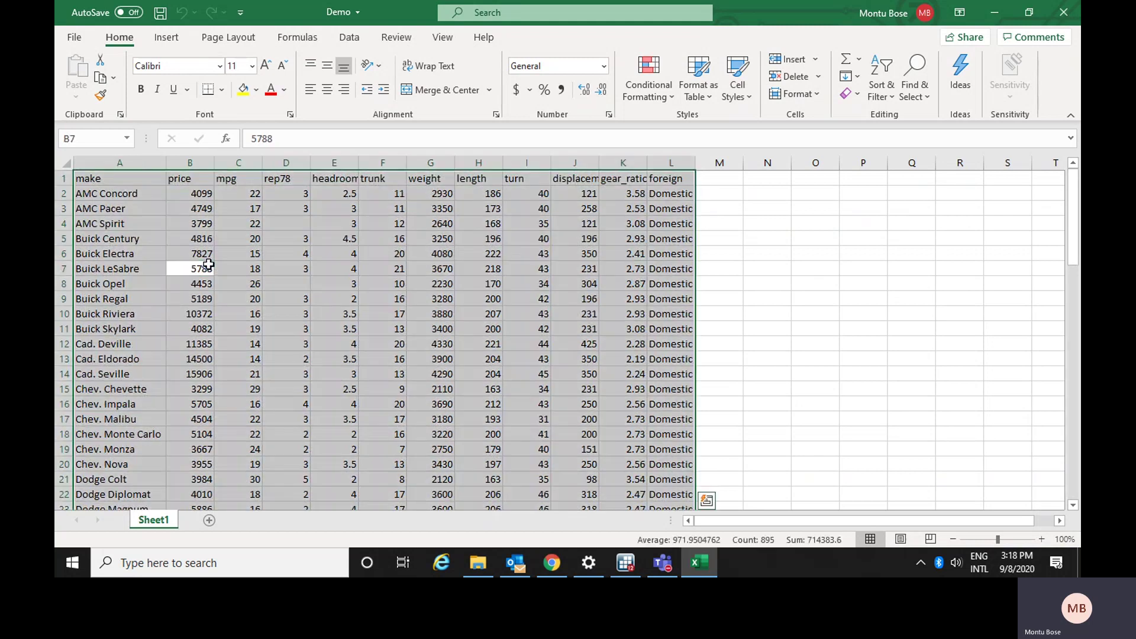
key(ctrl+c)
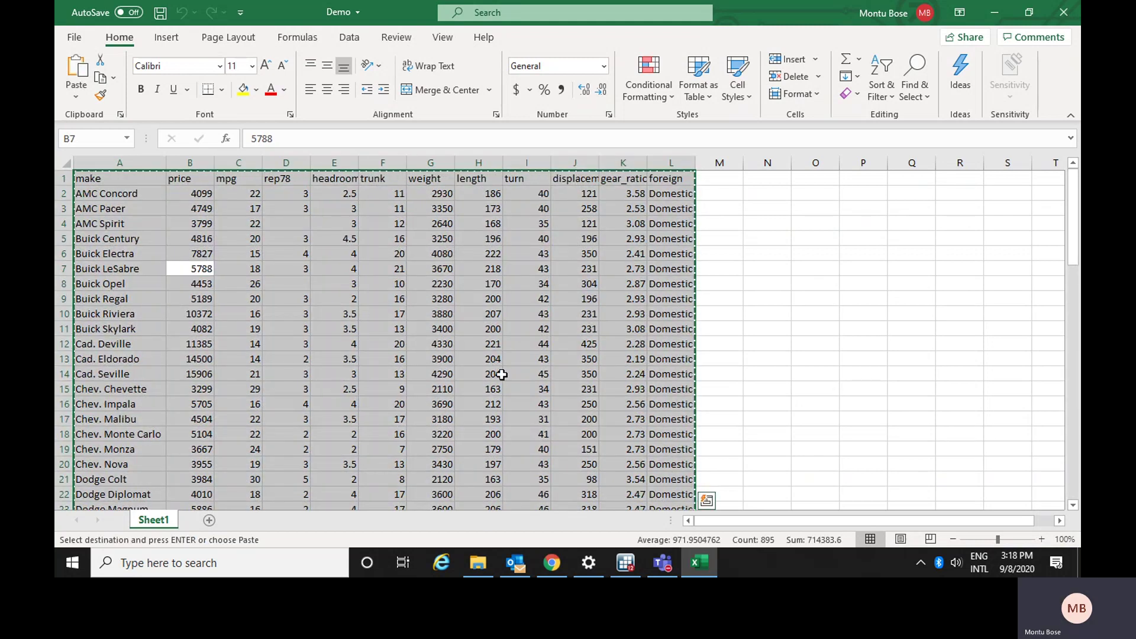
Switch to Stata and paste the copied car table into the empty Data Editor, treating the first row as variable names.
click(625, 561)
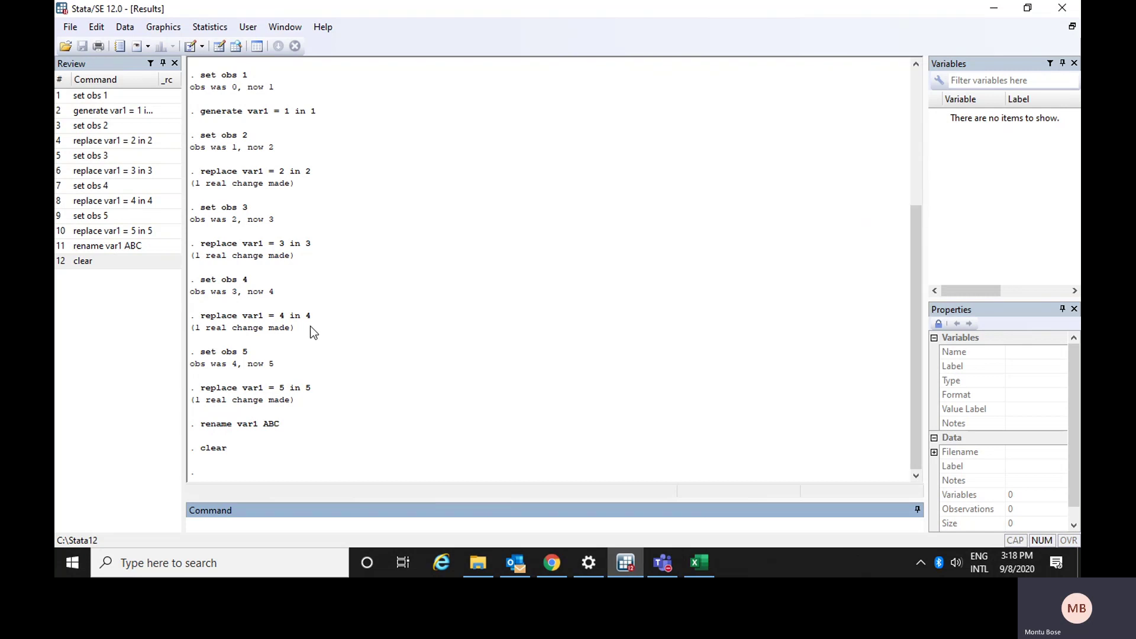
click(217, 47)
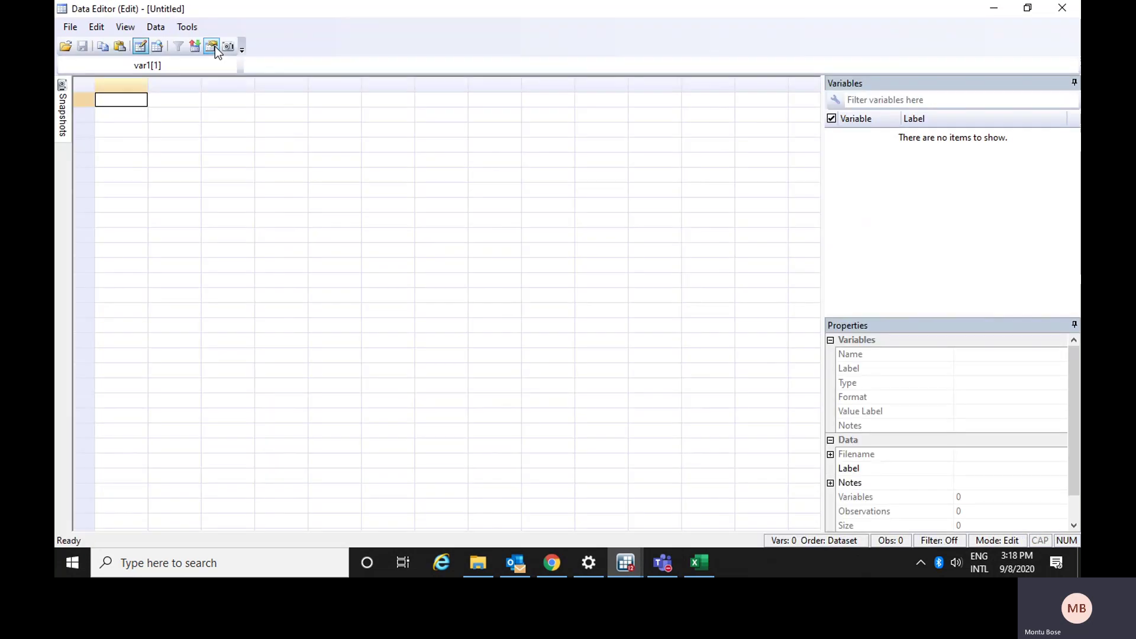
right_click(116, 101)
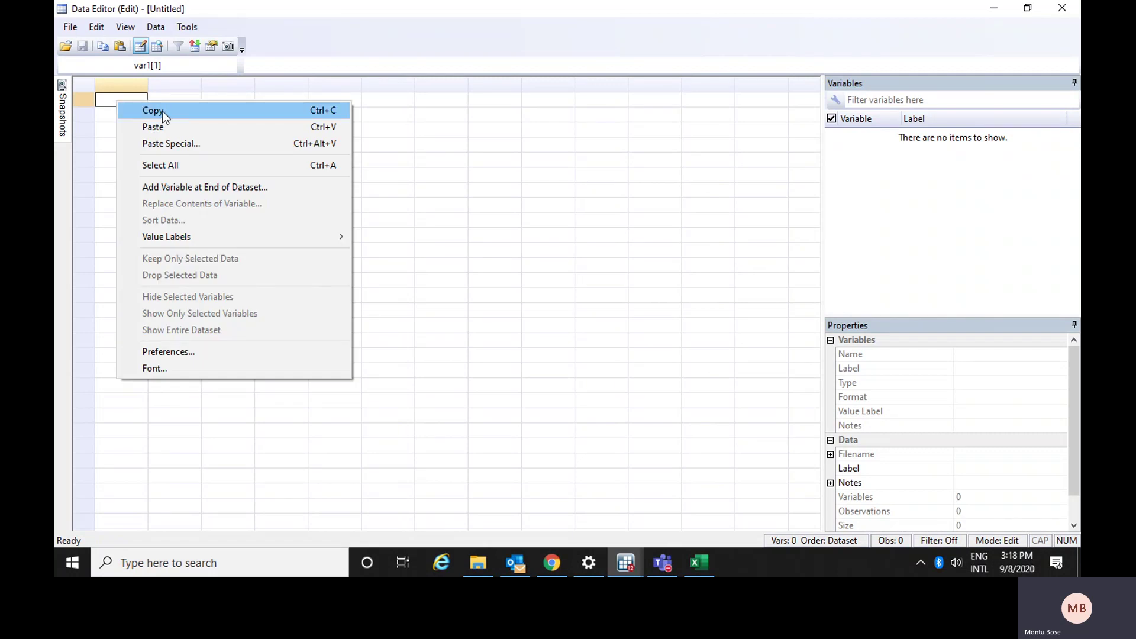
click(104, 96)
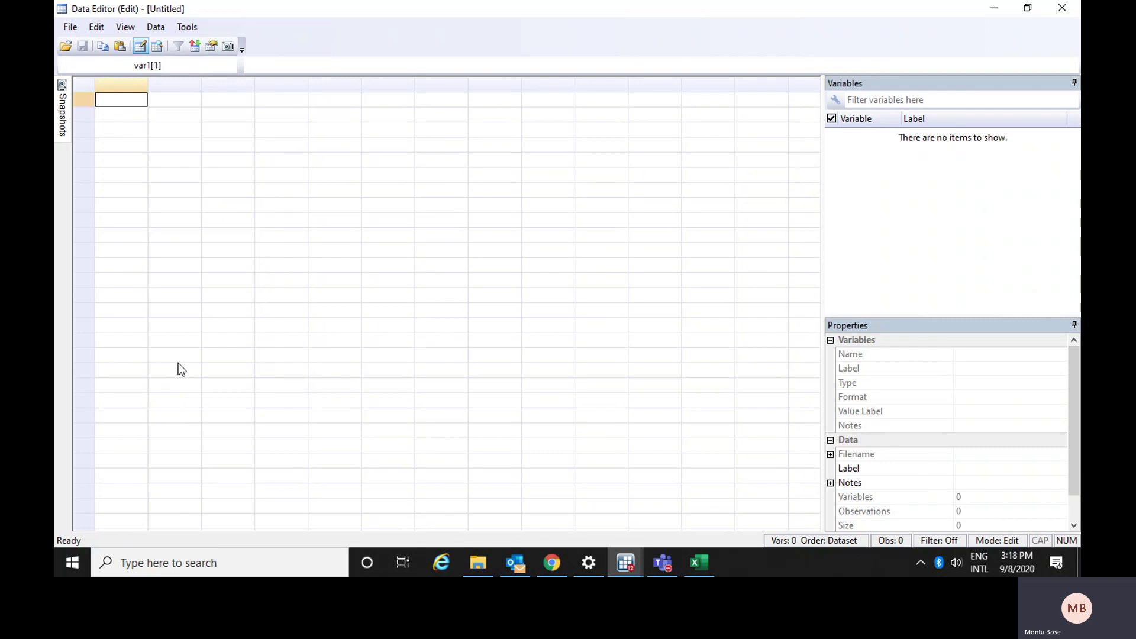
key(ctrl+v)
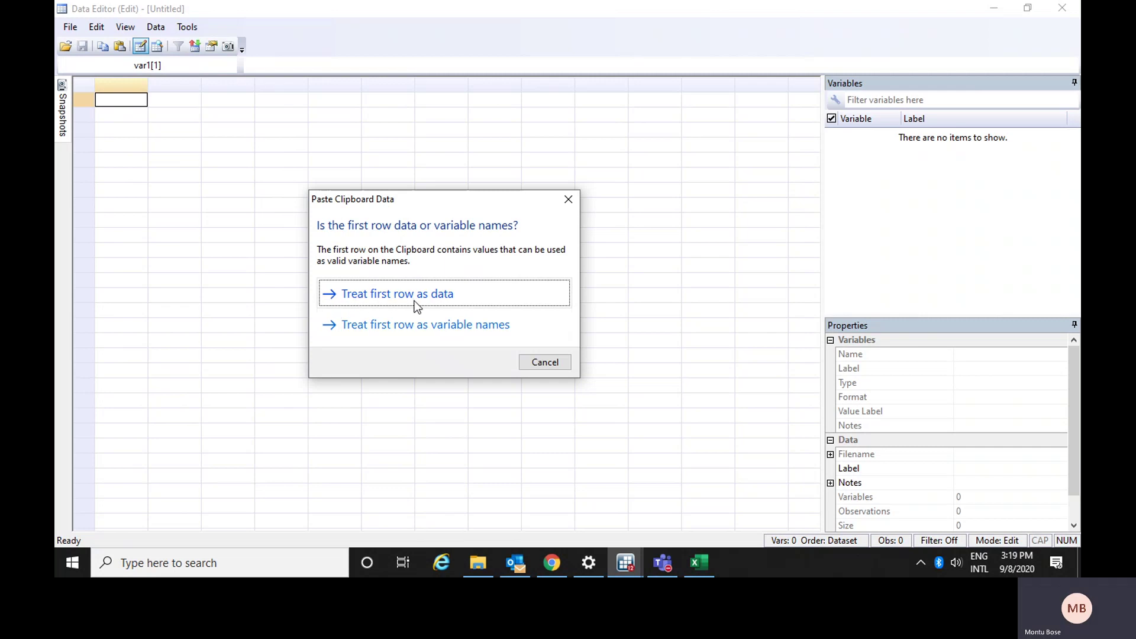
click(391, 333)
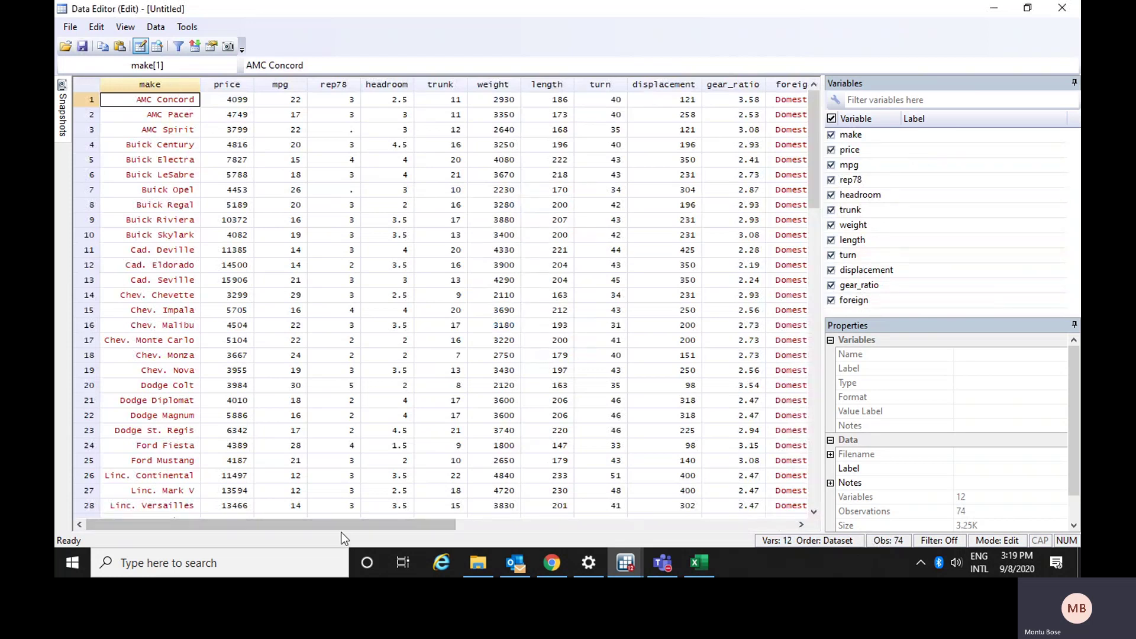
Look through the pasted car records down to the last observation and back to the first, and close the Data Editor.
drag(339, 526, 289, 532)
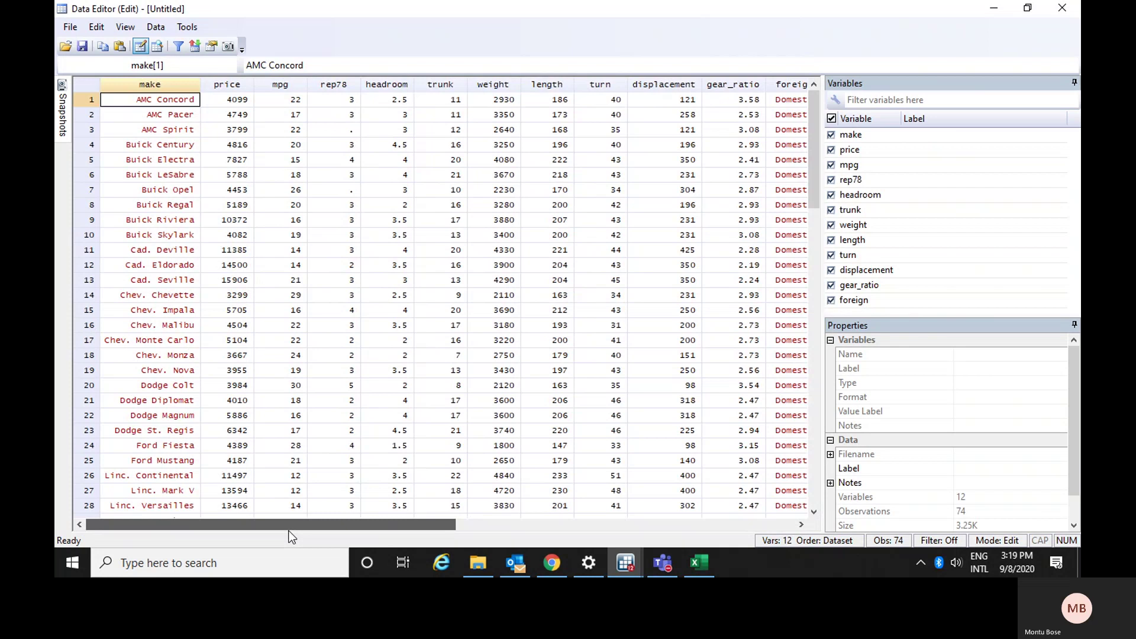
scroll(479, 294, down, 2)
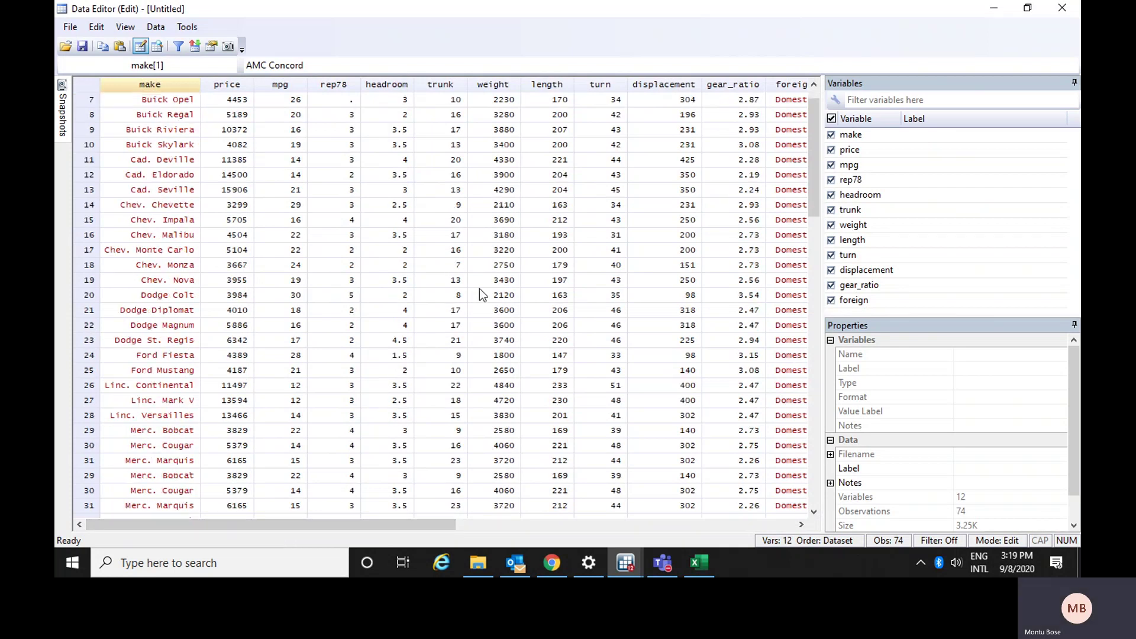
scroll(477, 295, down, 18)
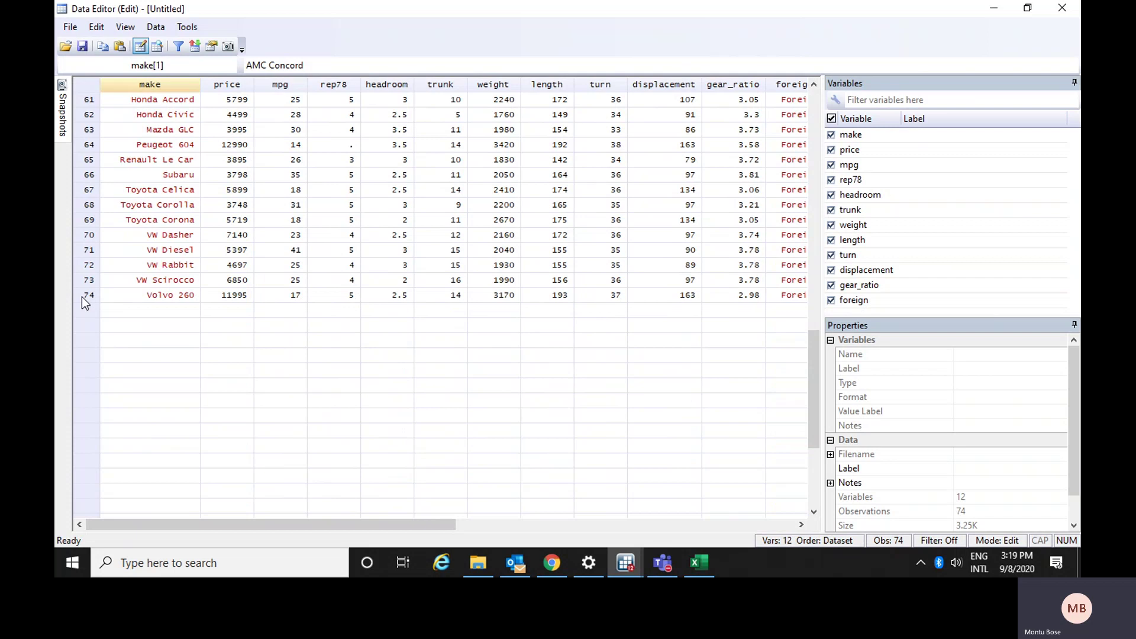
scroll(350, 296, up, 12)
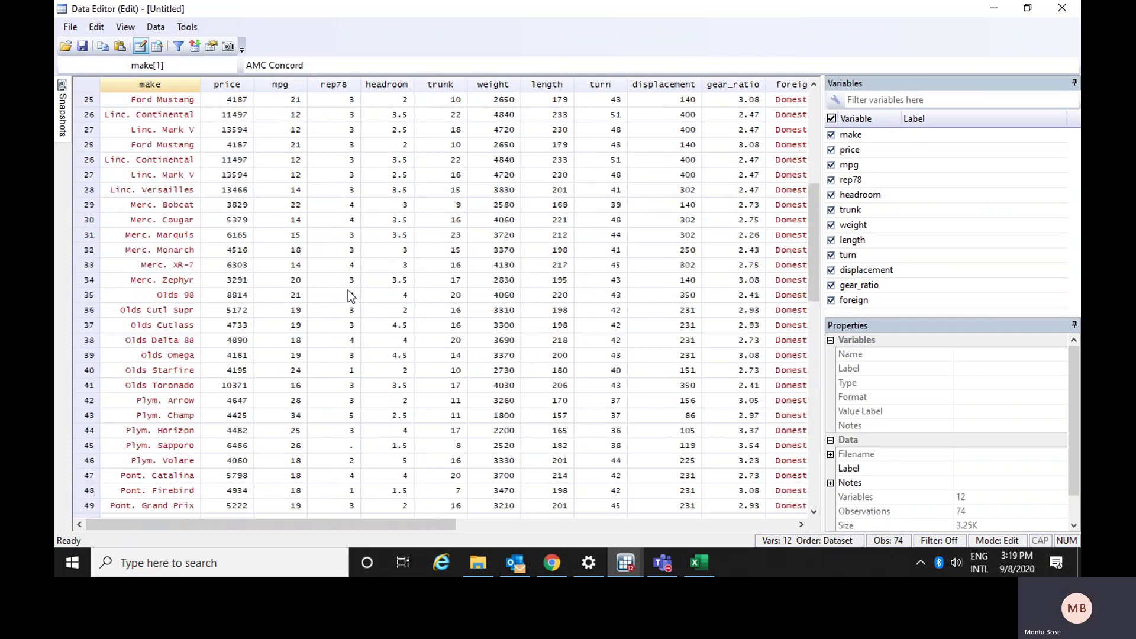
scroll(349, 296, up, 8)
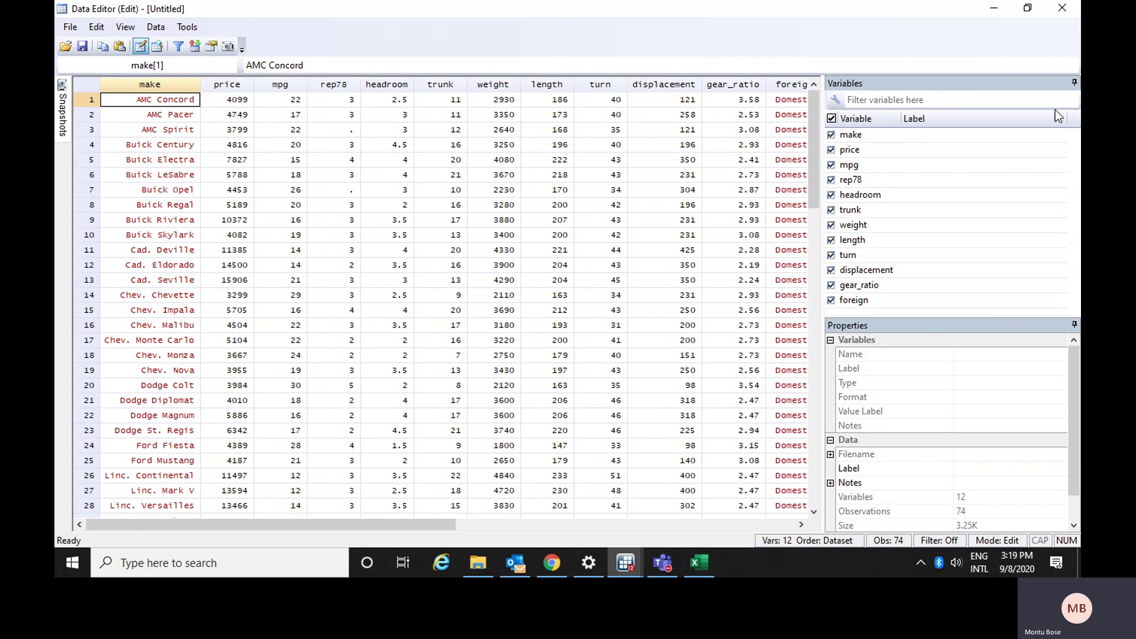
click(1064, 9)
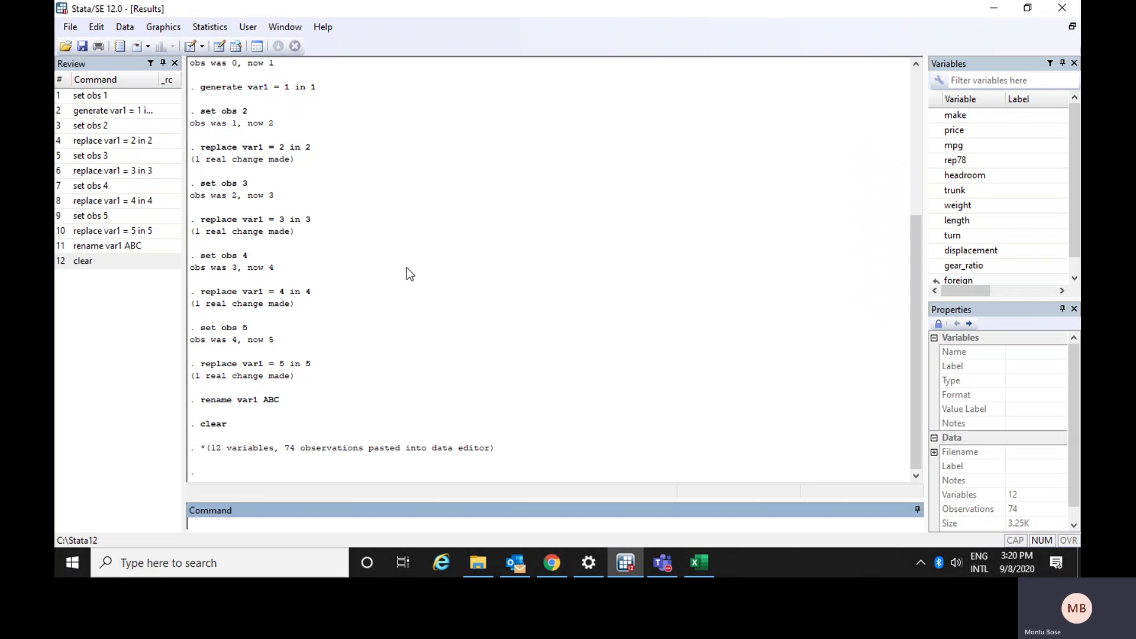
Remove the pasted dataset from memory with the clear command and check the Data Editor for remaining data.
scroll(406, 268, up, 7)
scroll(402, 295, down, 7)
text(c)
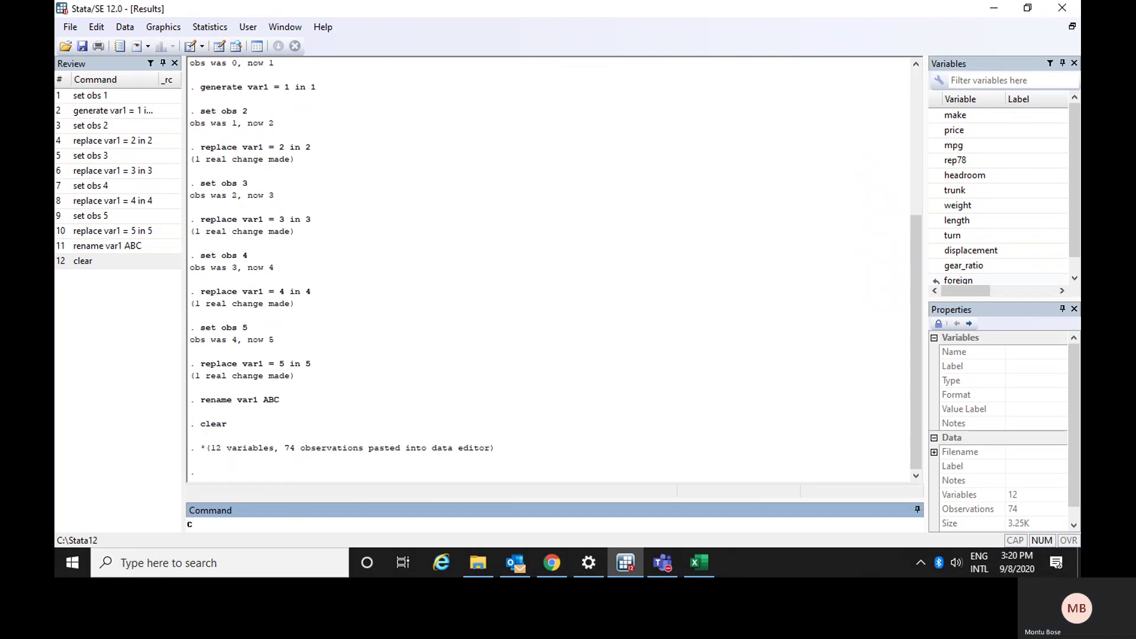
text(l)
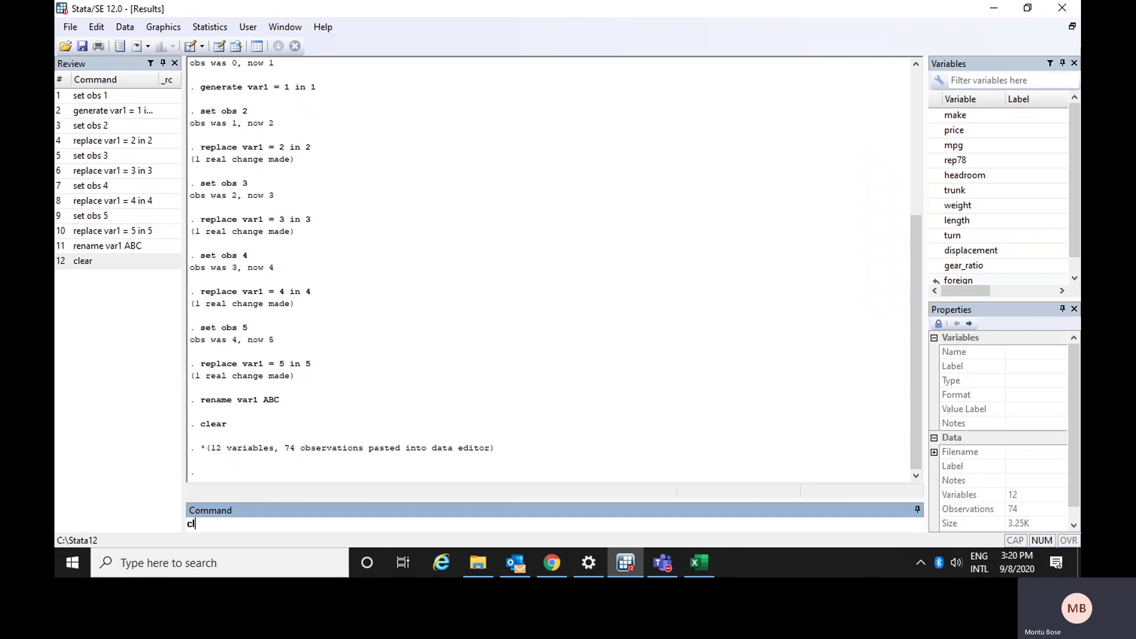
text(ear)
key(Return)
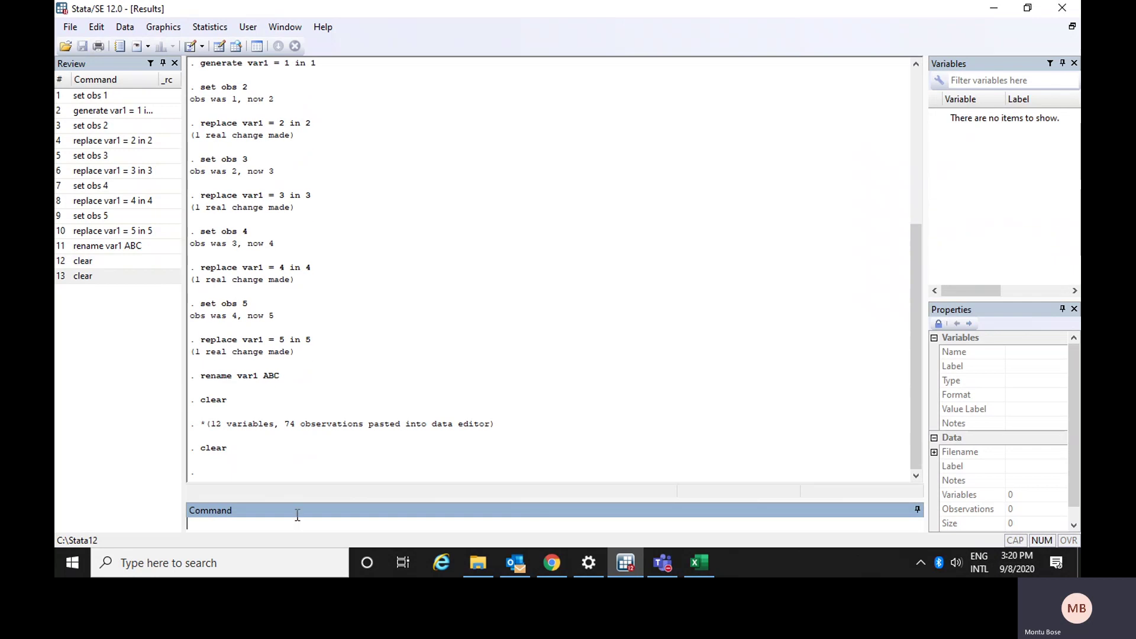
click(220, 46)
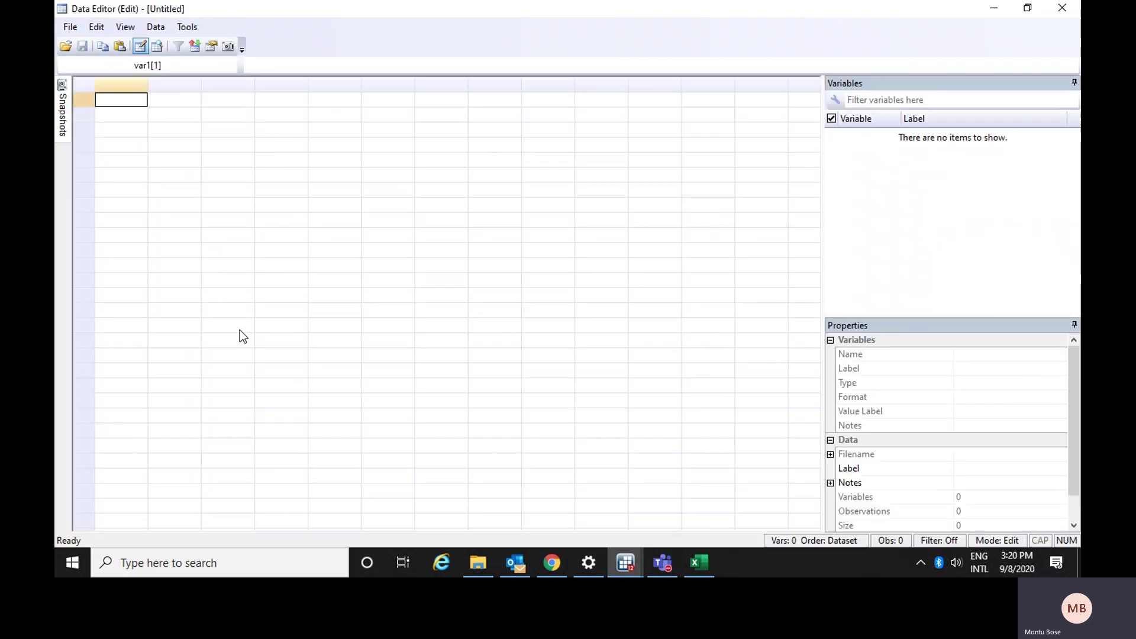
click(1062, 8)
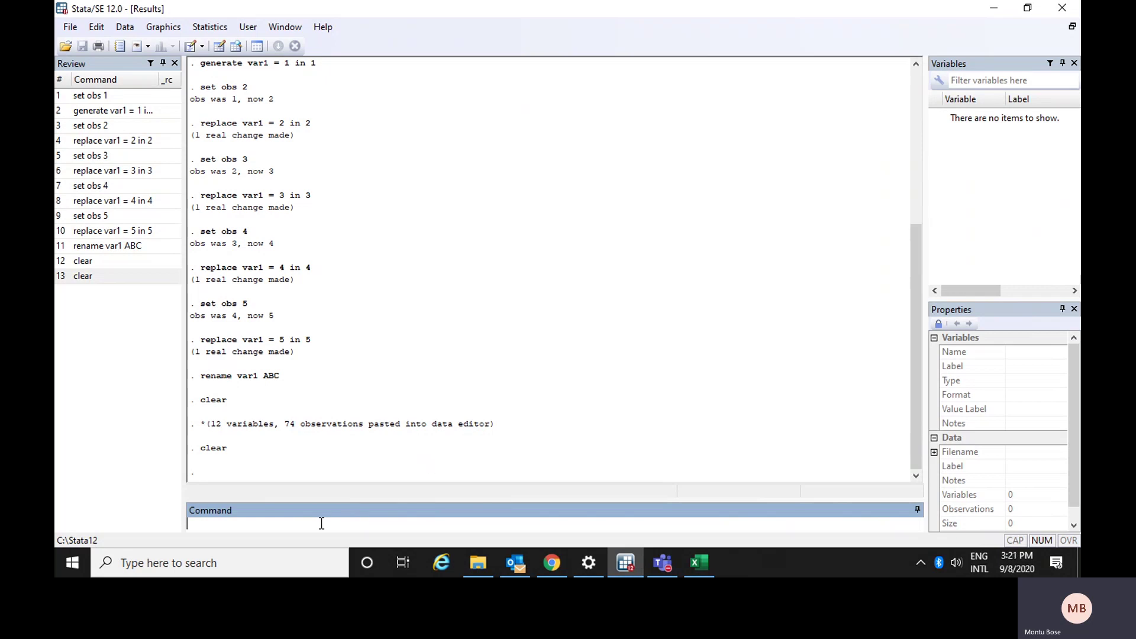
Begin an import command with insheet using and an opening quotation mark, leaving it unexecuted.
text(insheet)
text(using)
text(")
Switch to File Explorer and copy the path of the Data folder that holds the Demo comma-separated values file.
click(475, 567)
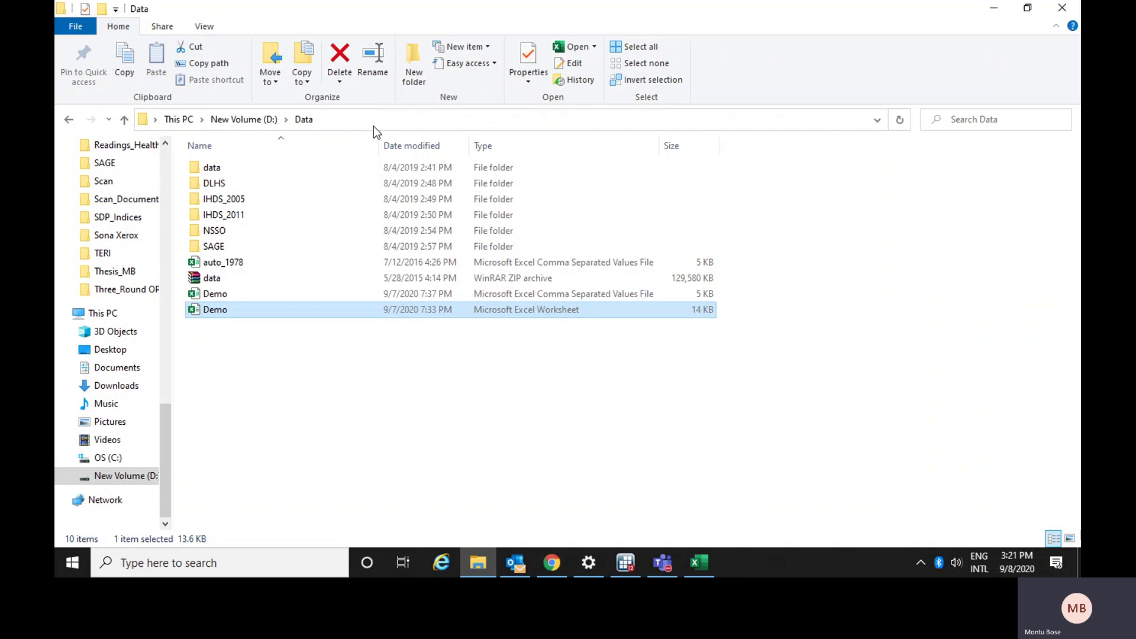
click(374, 438)
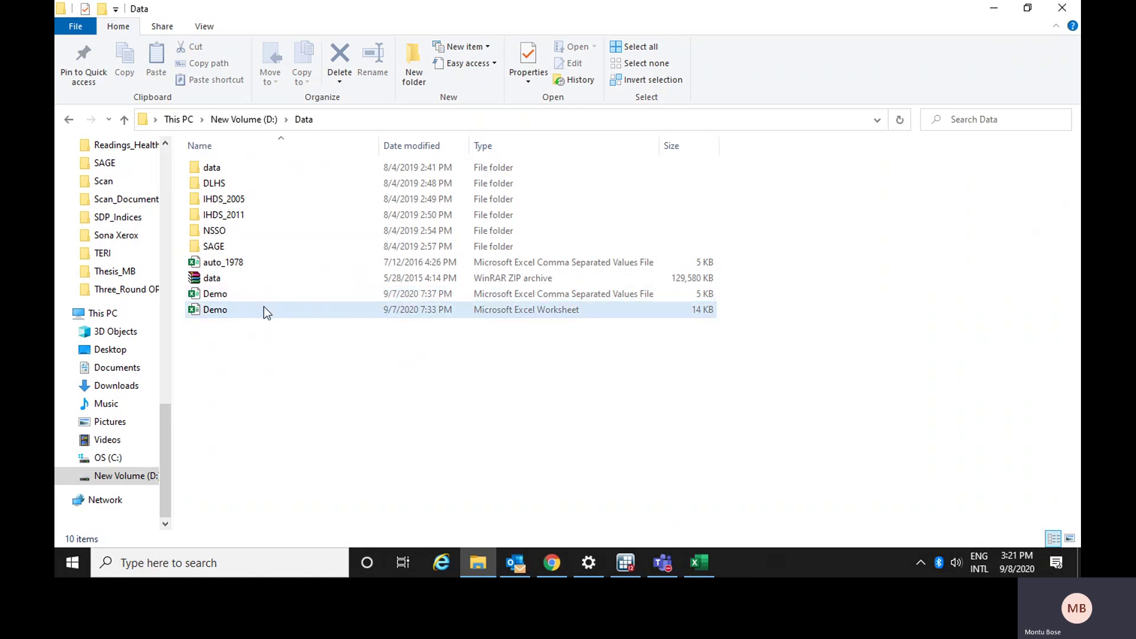
click(217, 295)
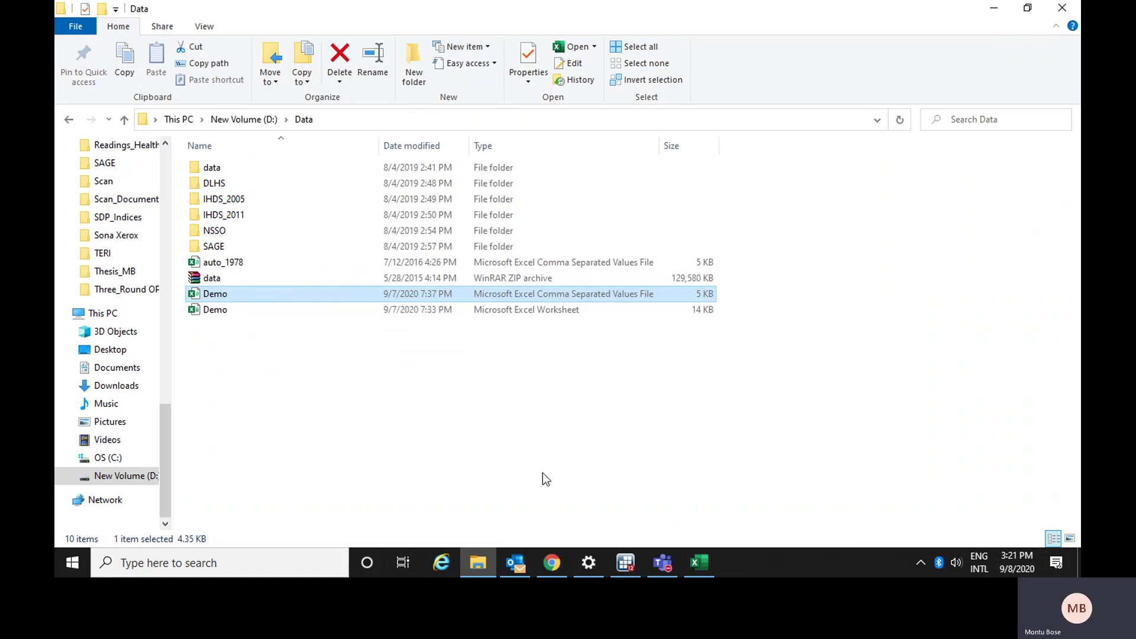
click(370, 123)
click(351, 409)
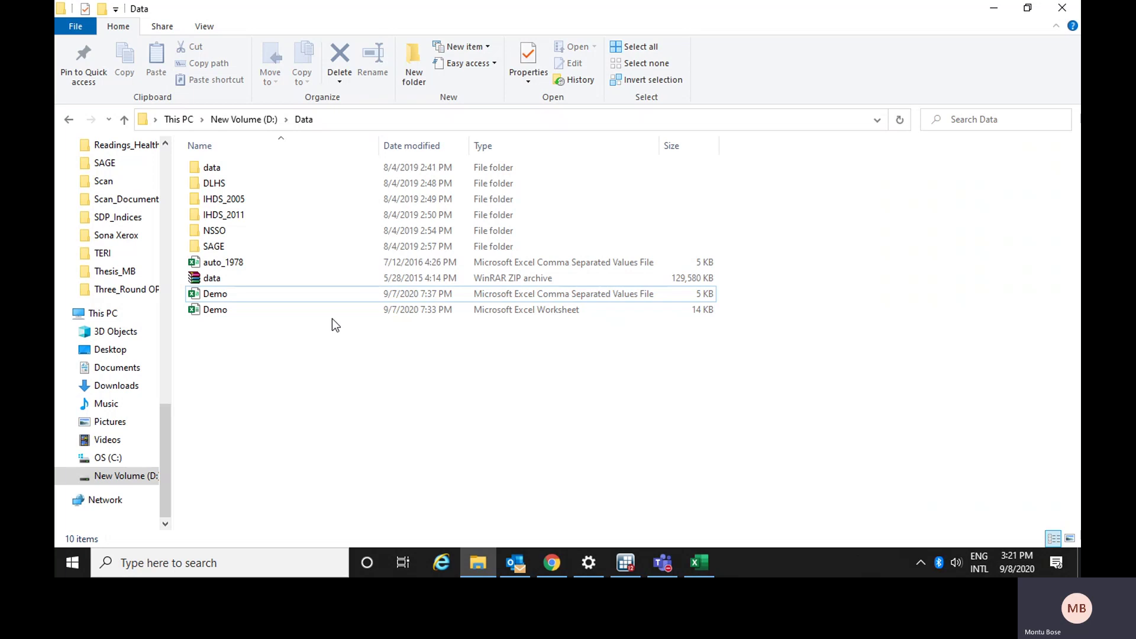
click(407, 119)
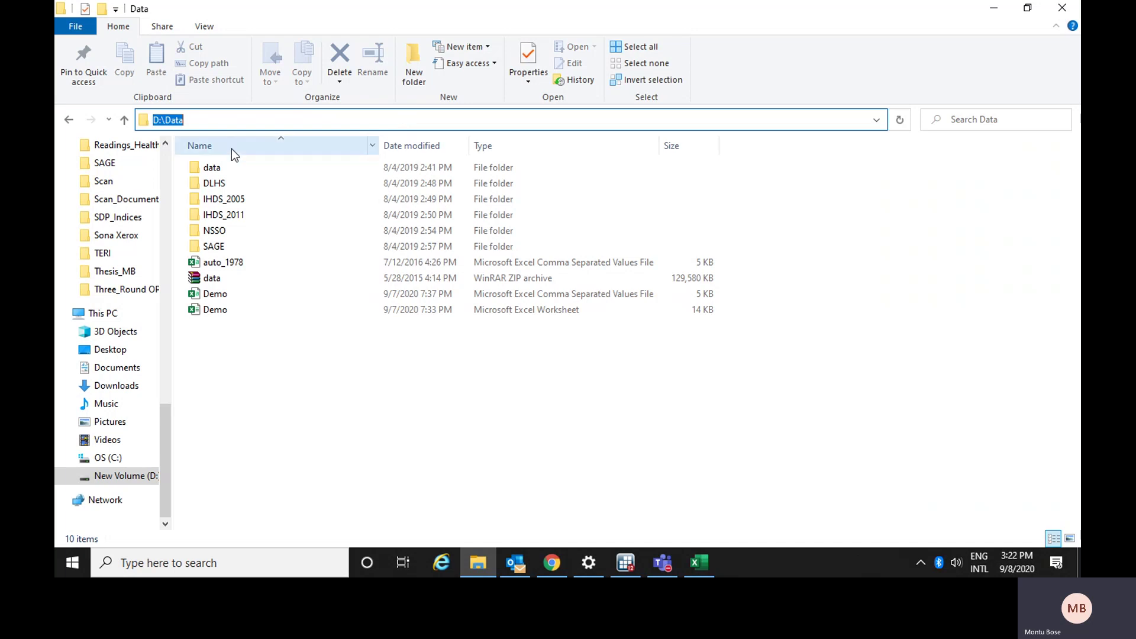
right_click(165, 116)
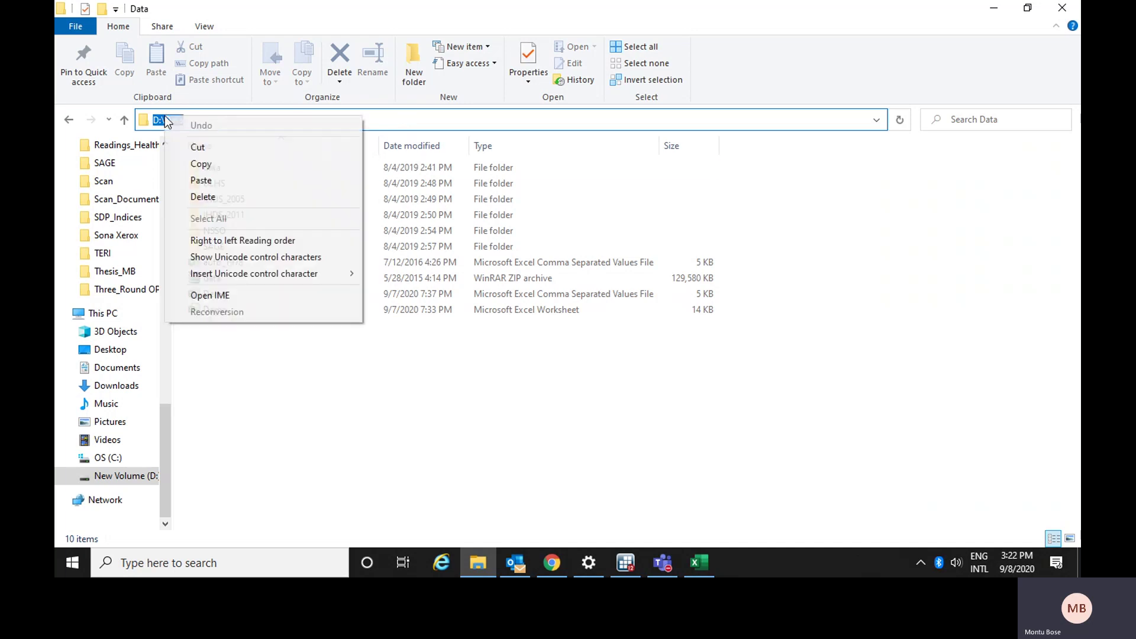
click(200, 168)
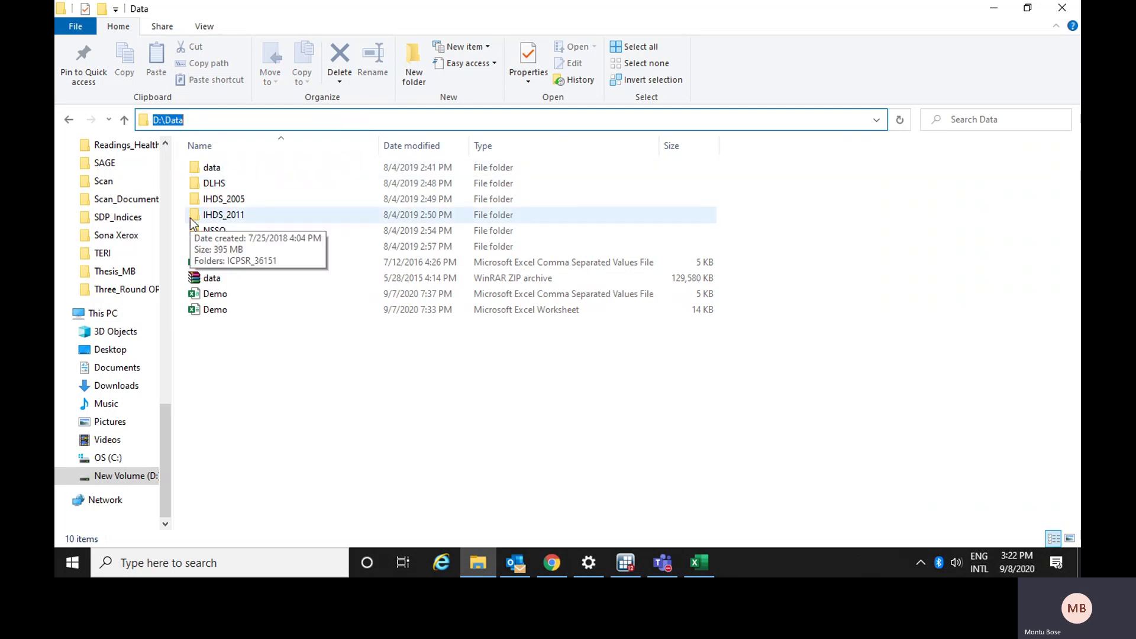
Return to Stata and append the folder path D:\Data\ to the insheet command.
mouse_move(690, 566)
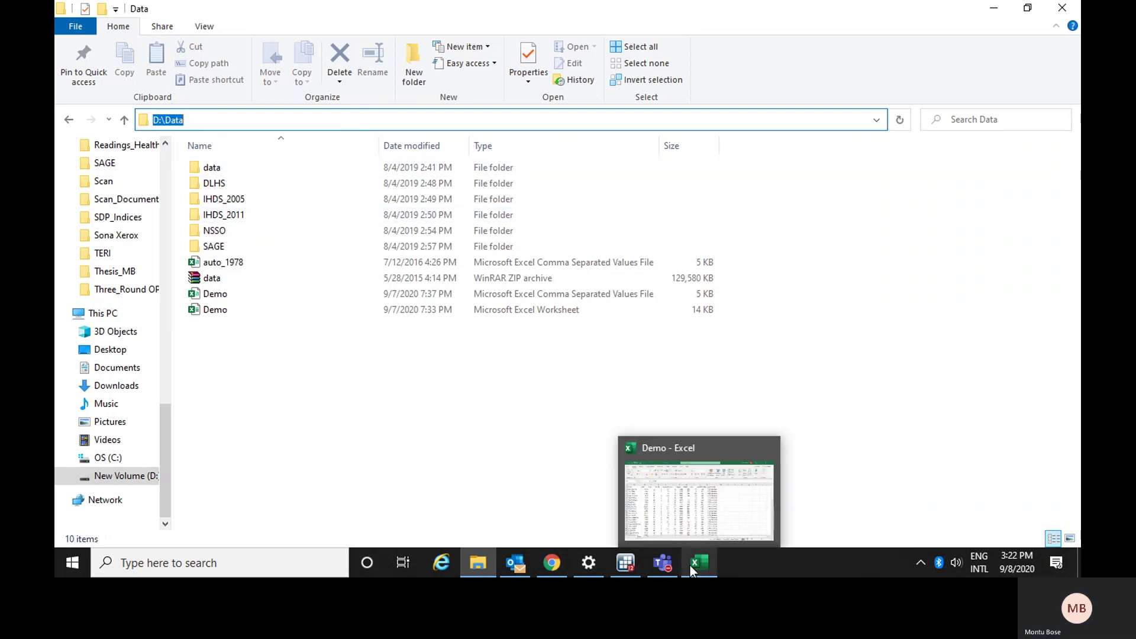
click(626, 566)
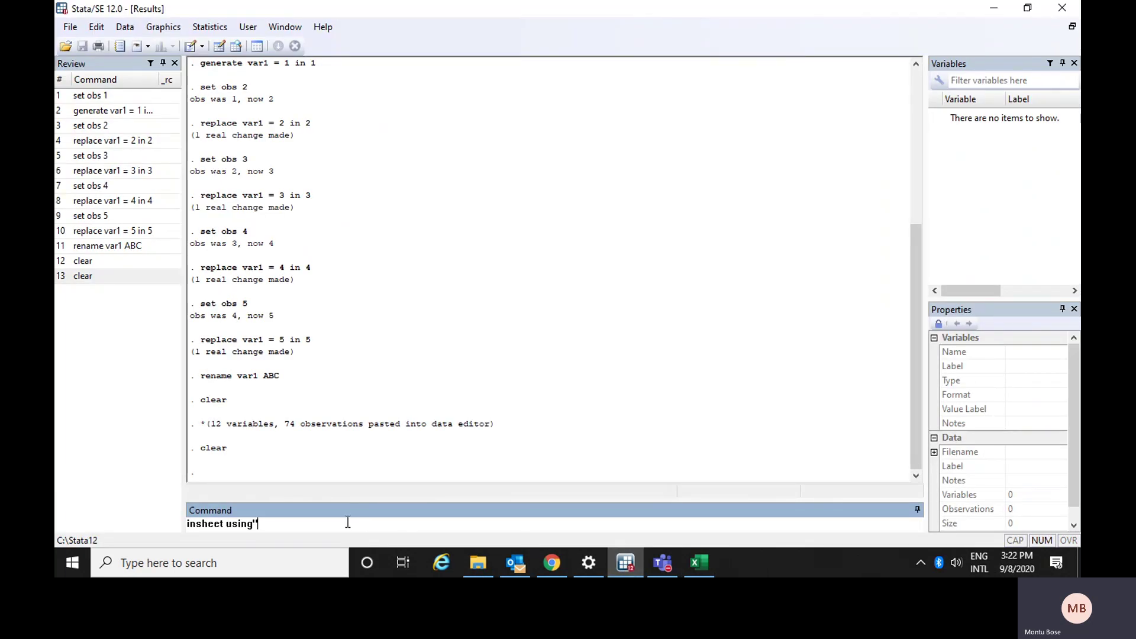
text(D:\Data)
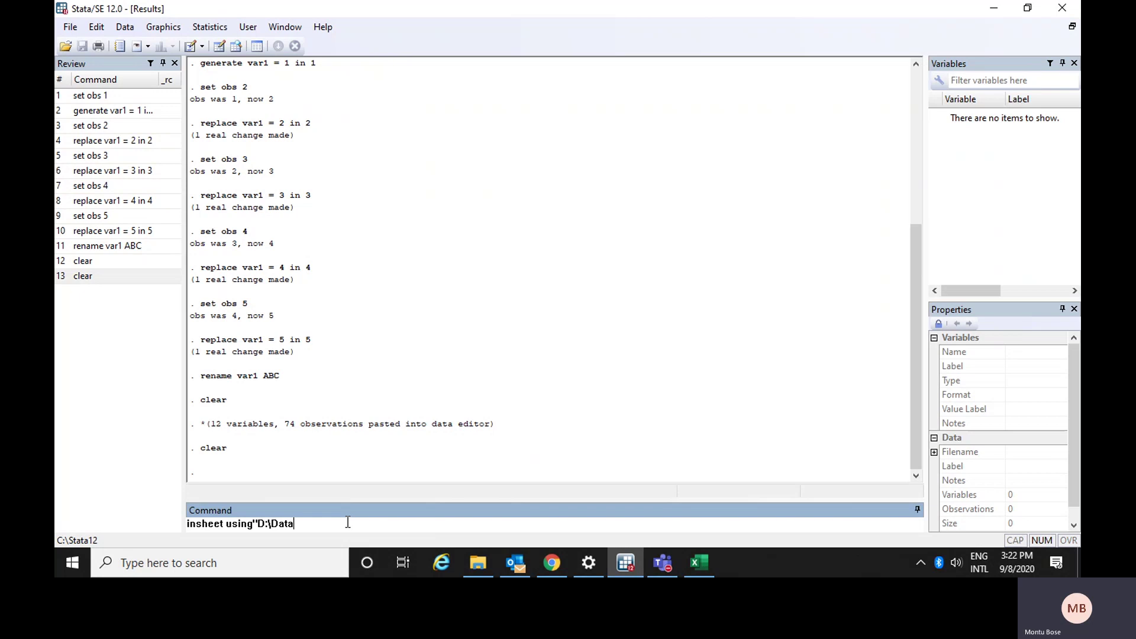
text(\)
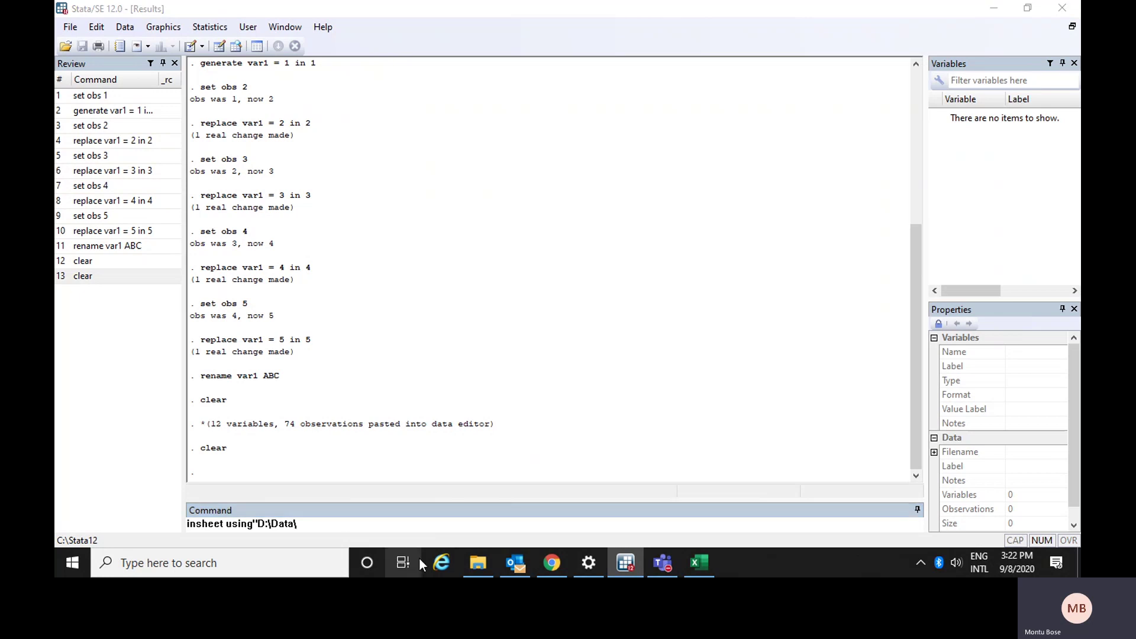
Check the CSV file's name in the Data folder, complete the insheet command with Demo.csv", clear and run it.
click(482, 558)
click(216, 294)
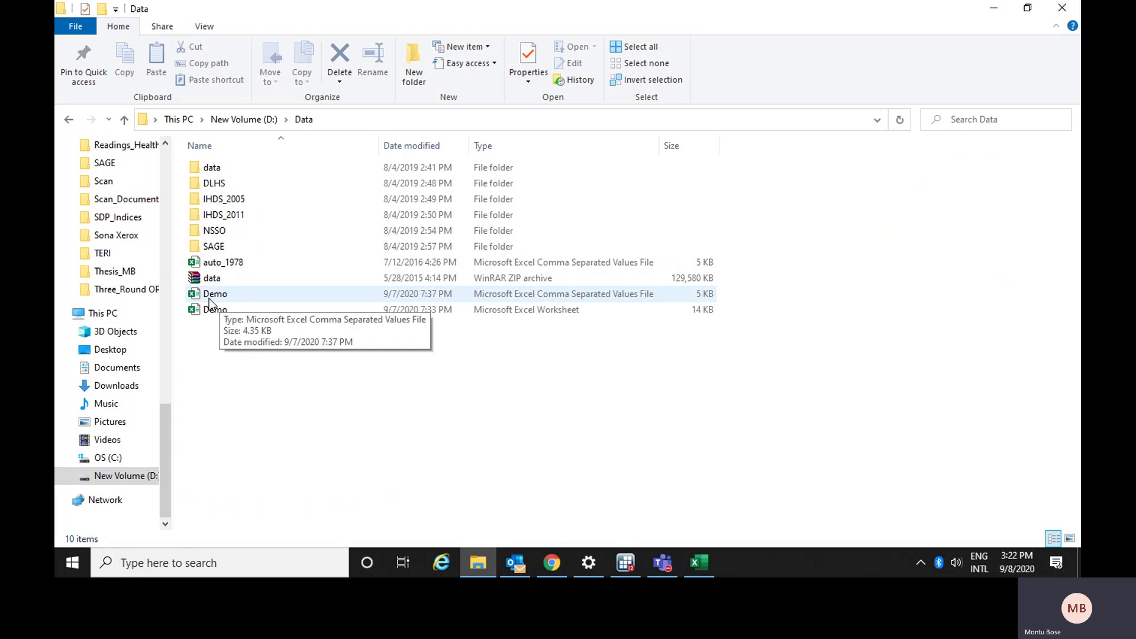
click(517, 563)
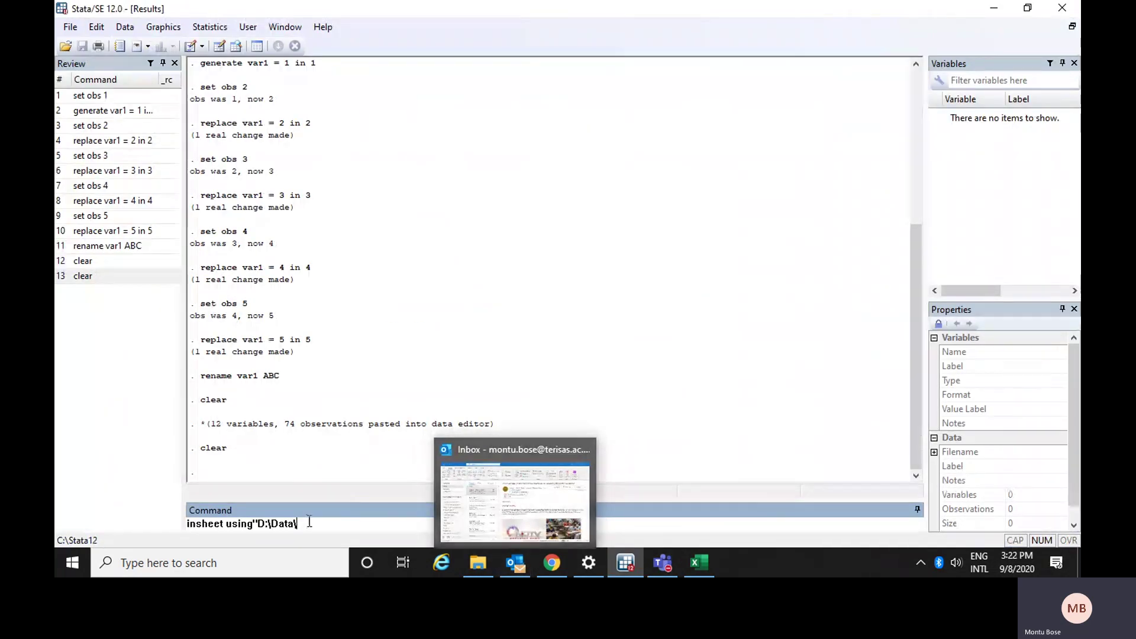
click(313, 524)
text(D)
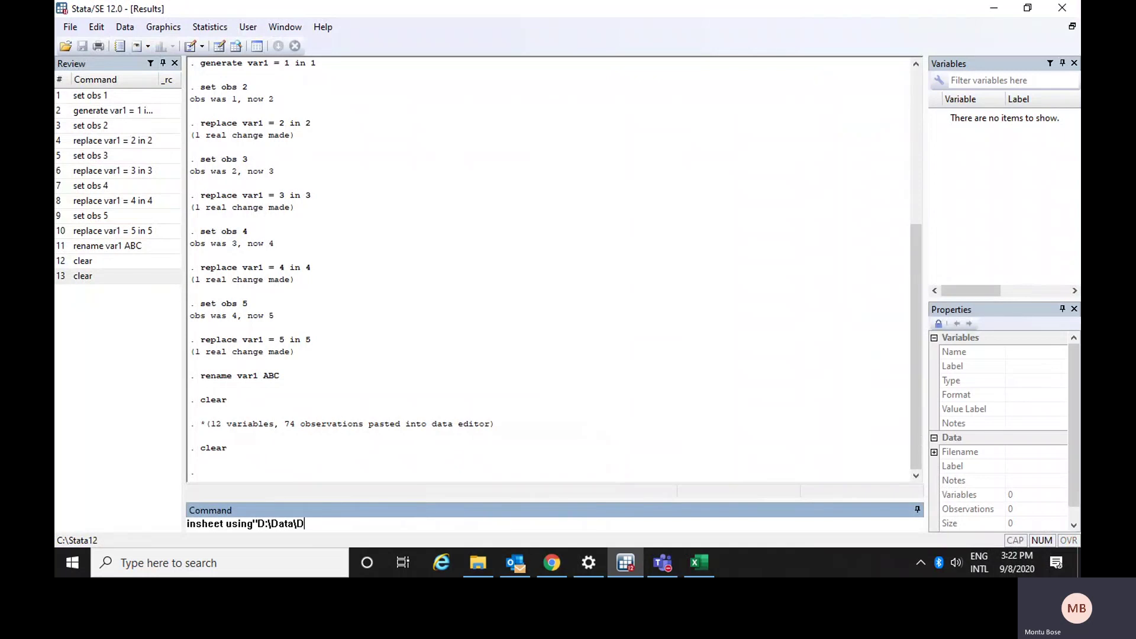
text(emo.csv)
text(")
text(, clear)
mouse_move(532, 557)
key(Return)
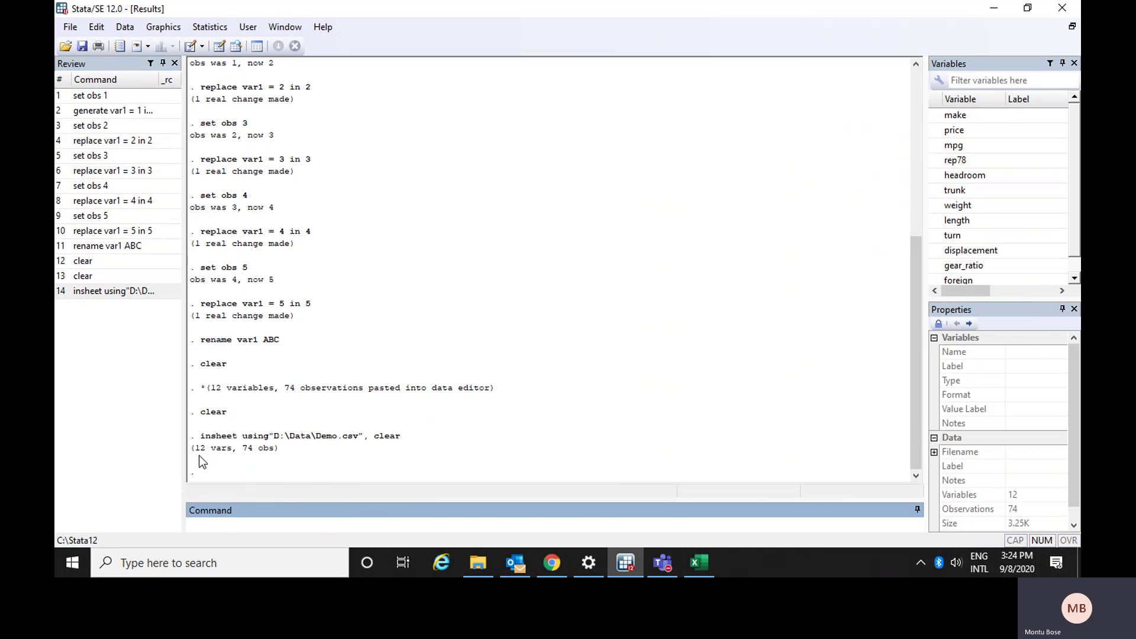
Open the Data Editor and look through the imported car records down to the last observation and back to the first.
click(219, 47)
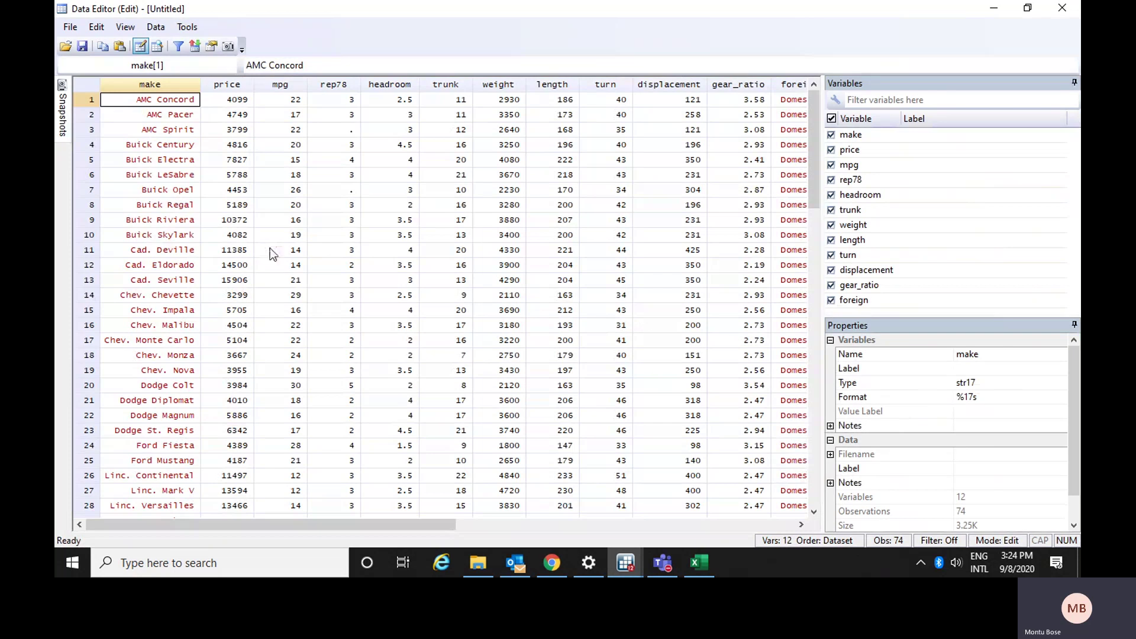
drag(357, 528, 313, 523)
scroll(573, 330, down, 4)
scroll(573, 326, down, 11)
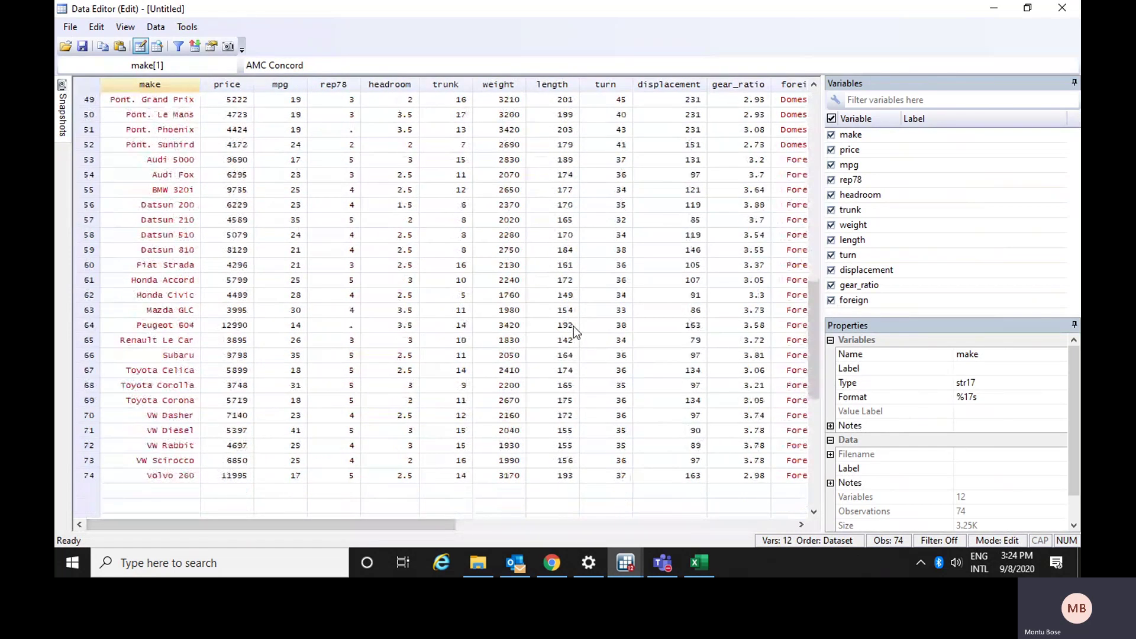
scroll(573, 325, up, 15)
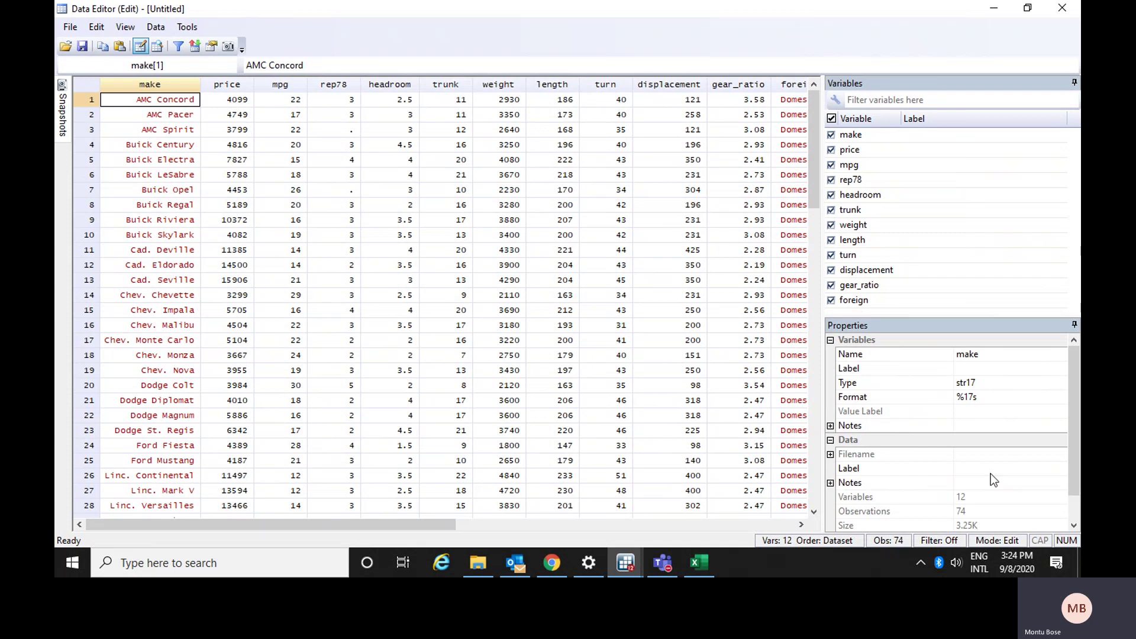
Reopen the Data Editor in edit mode, set the AMC Concord's mpg to 2 and apply the change.
click(1063, 9)
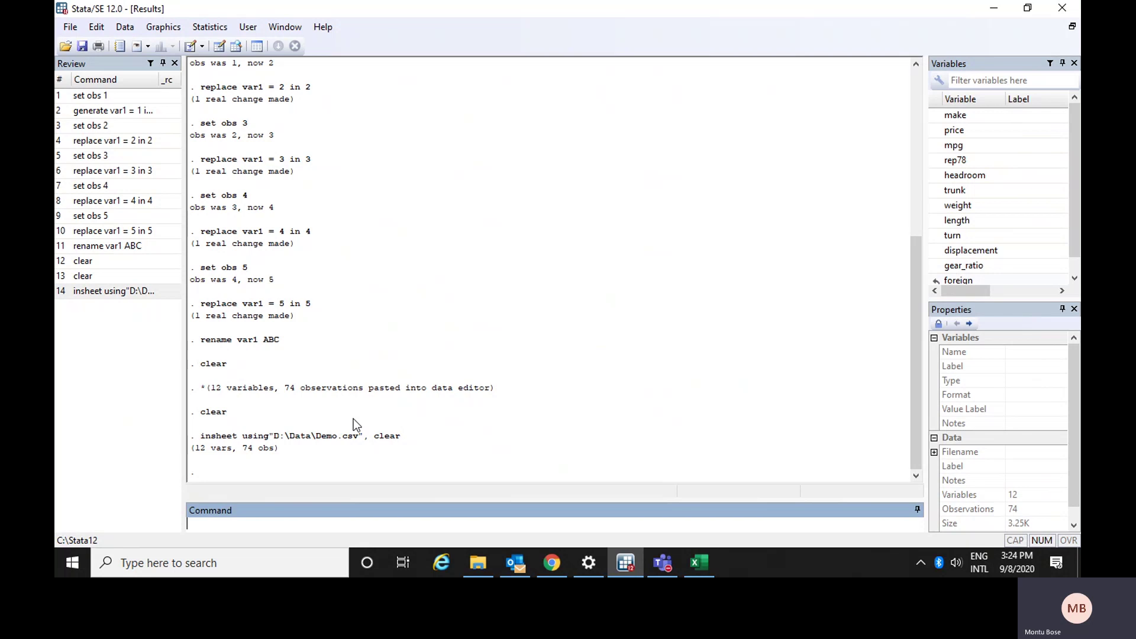
click(221, 47)
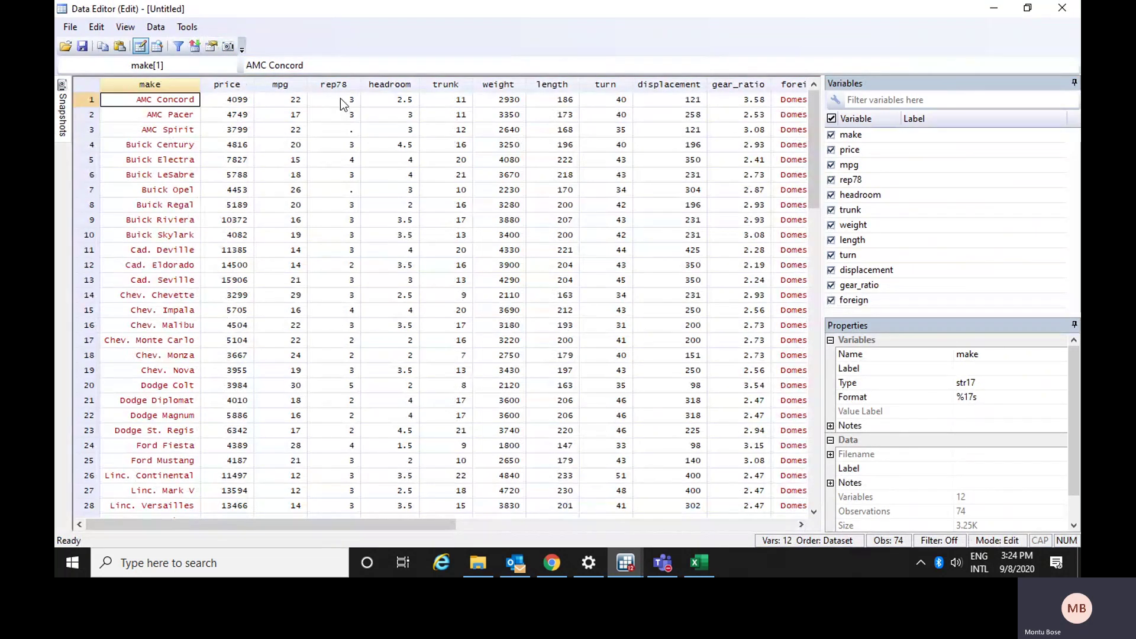
click(278, 101)
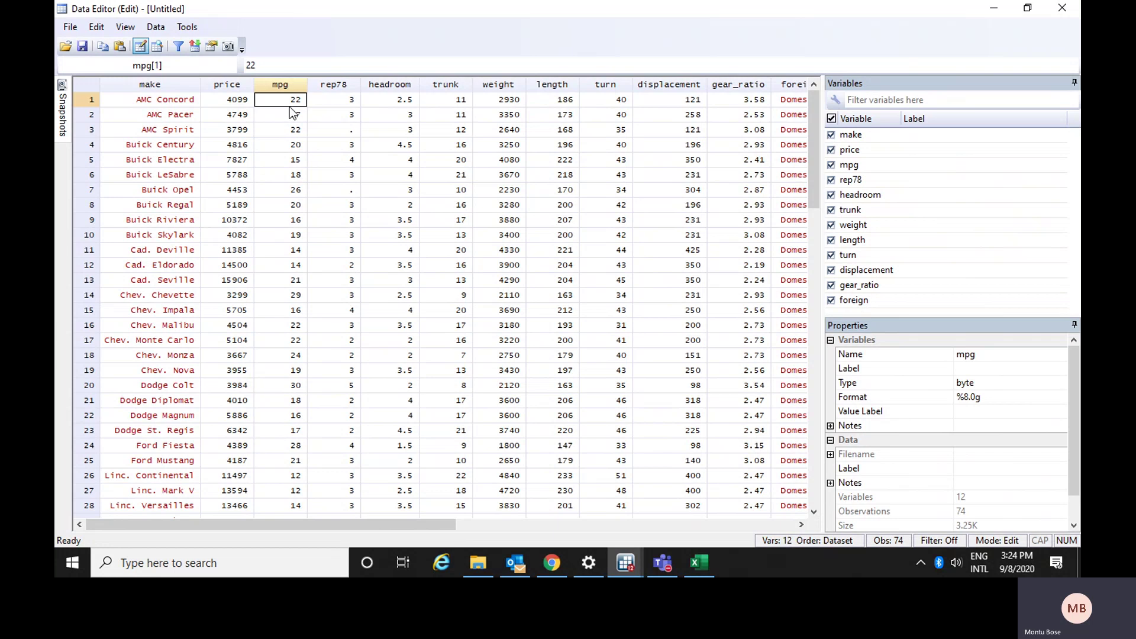
text(2)
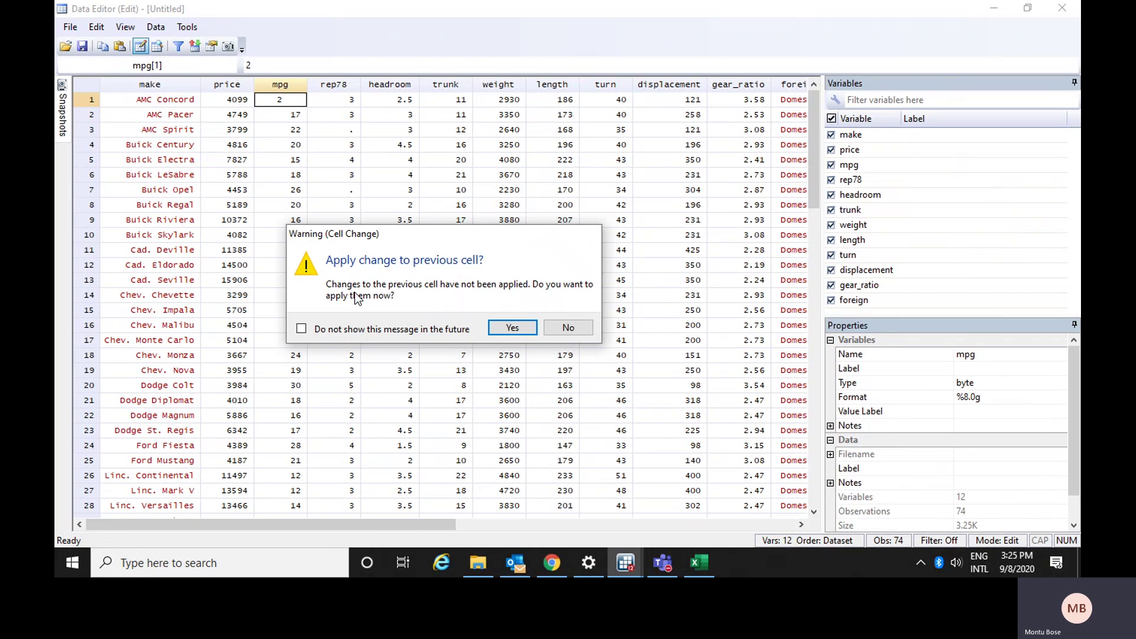
click(512, 328)
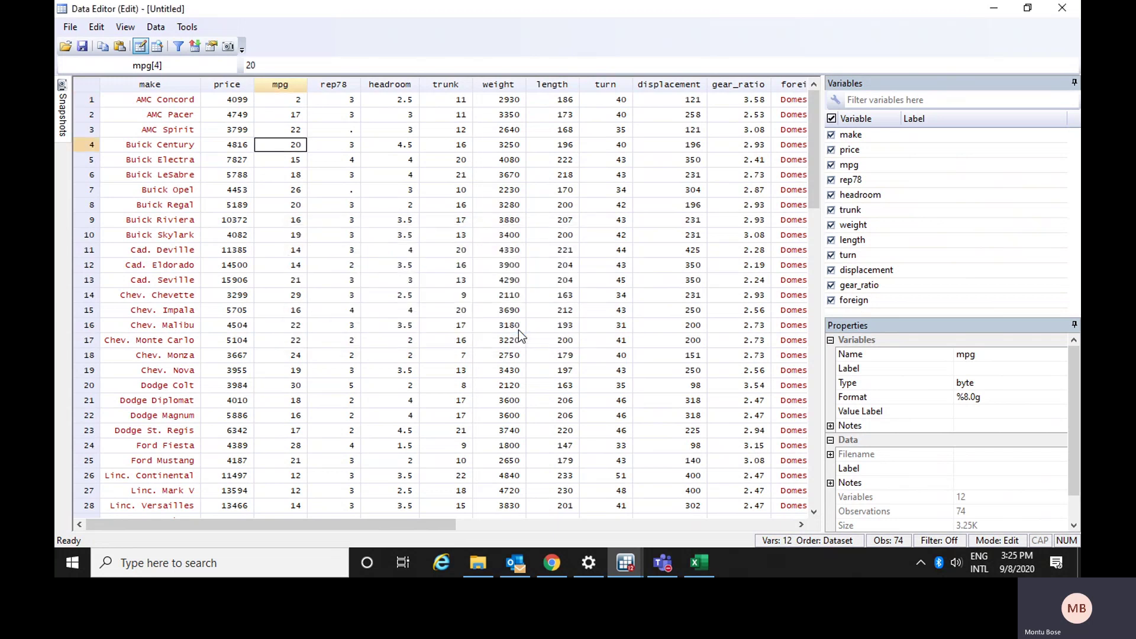
Set the AMC Concord's mpg to 22, apply the change and close the Data Editor.
click(276, 99)
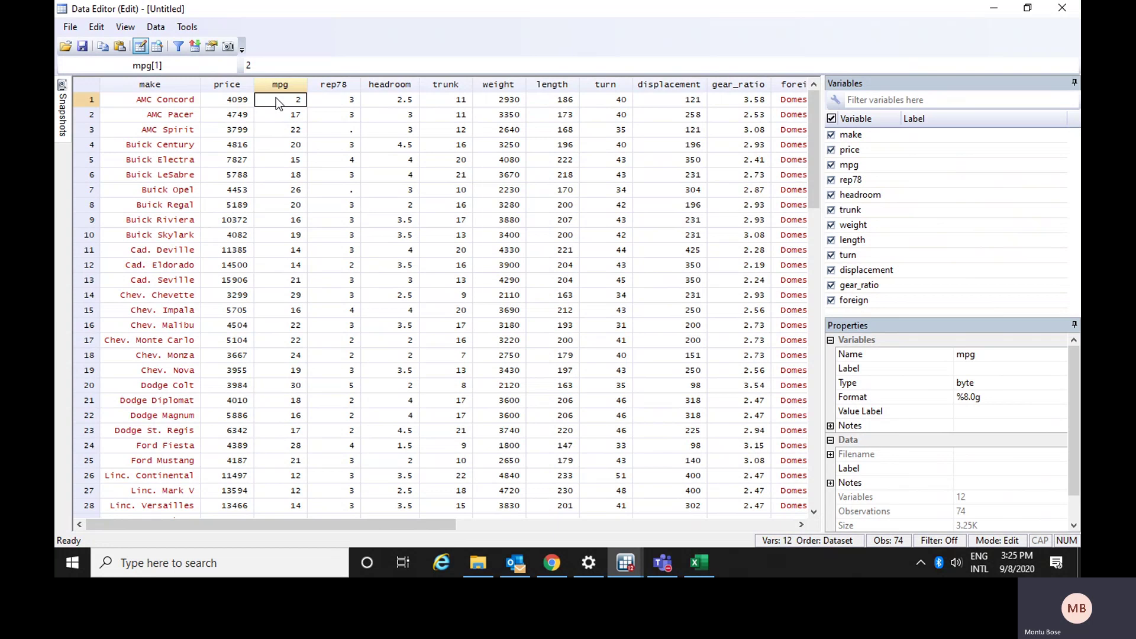
text(22)
click(300, 143)
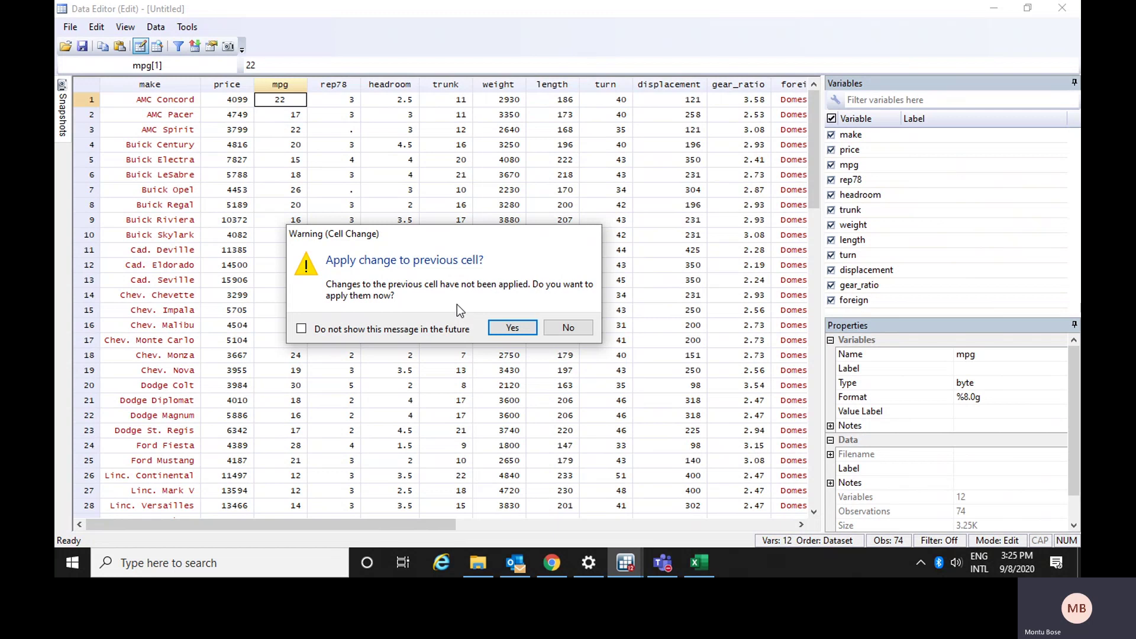
click(511, 328)
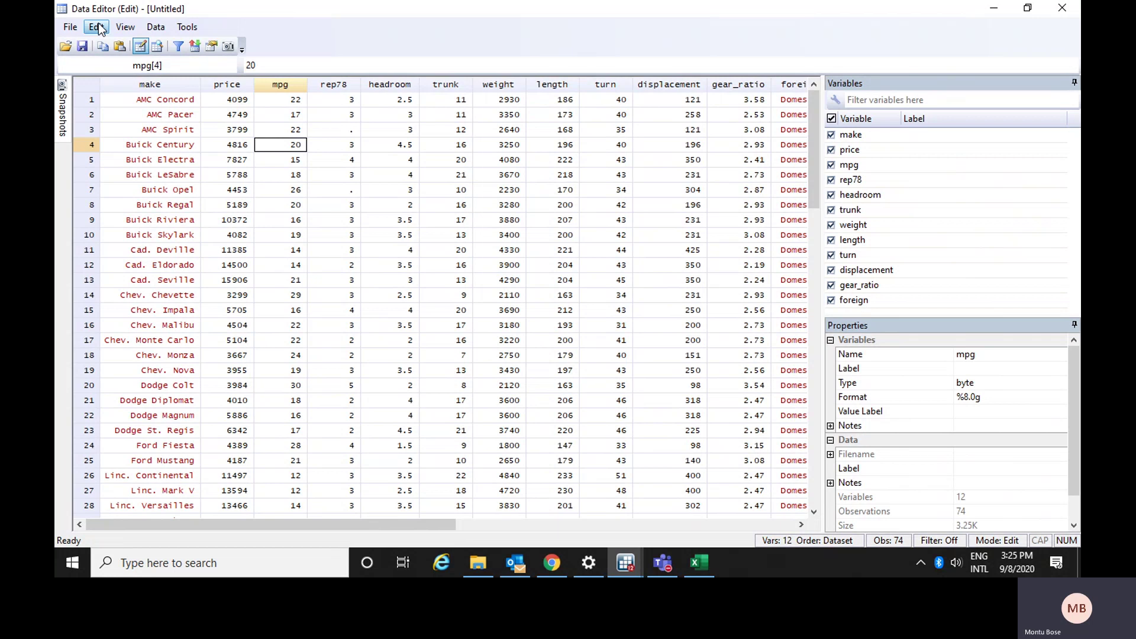
click(1060, 8)
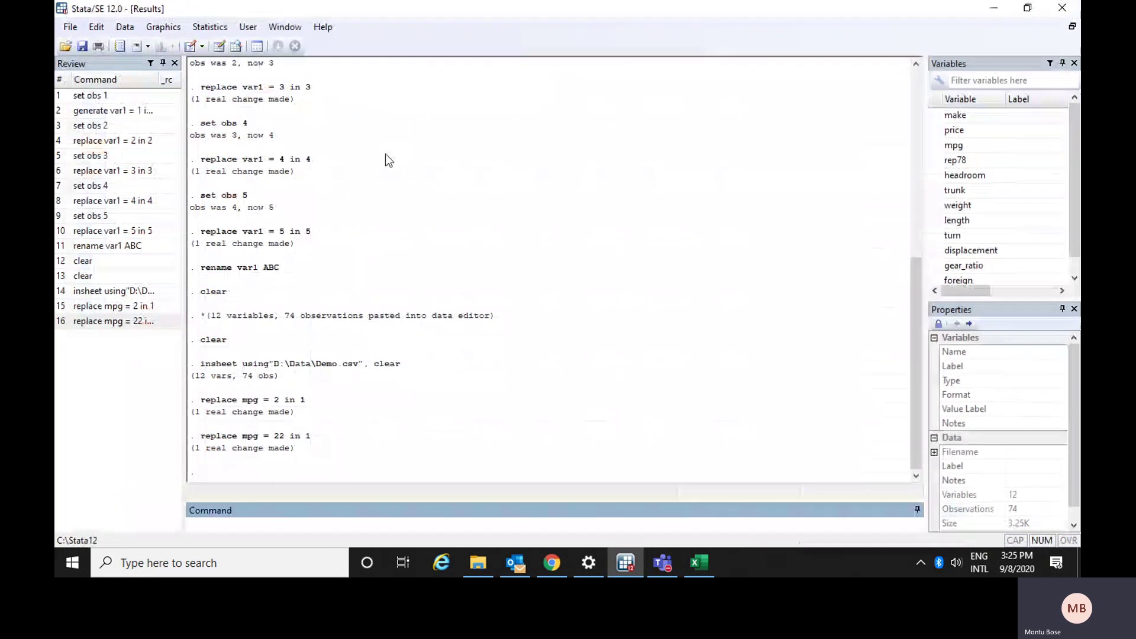
Open the Data Editor in browse mode, inspect individual mpg, headroom, trunk, weight and length cells, and close it.
click(236, 48)
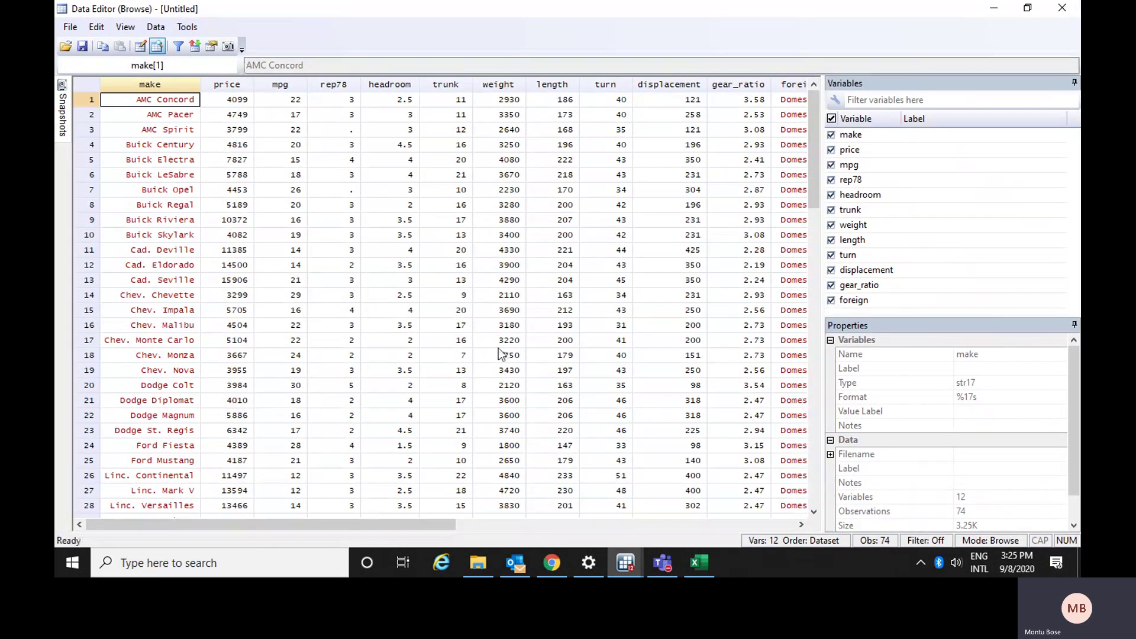
click(296, 100)
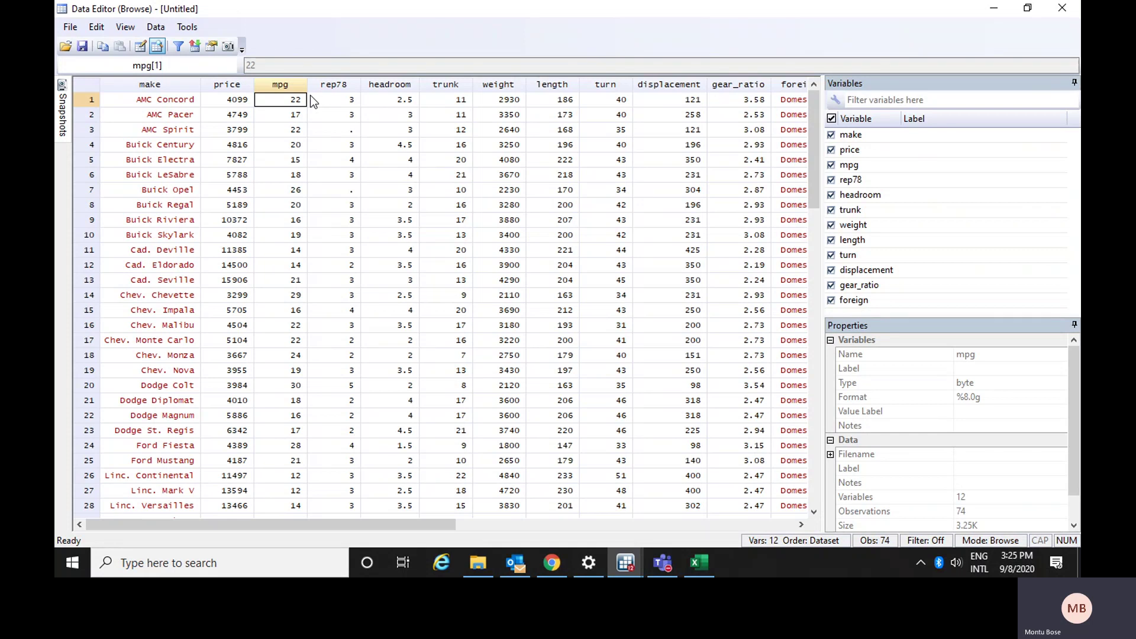
click(365, 190)
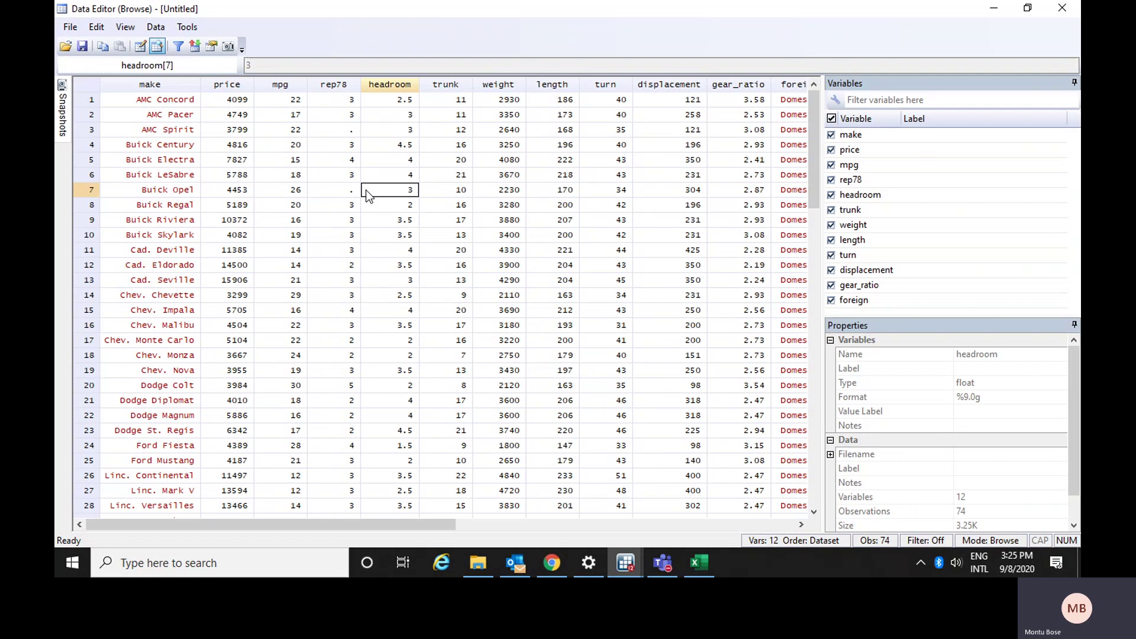
click(469, 159)
click(459, 221)
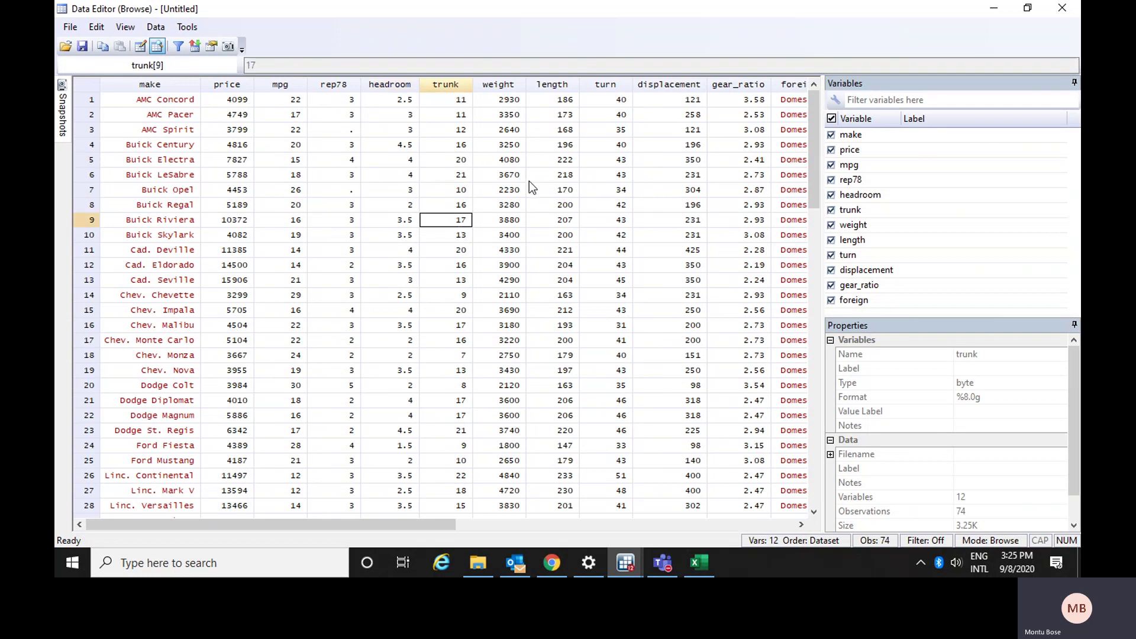
click(507, 175)
click(507, 190)
click(506, 206)
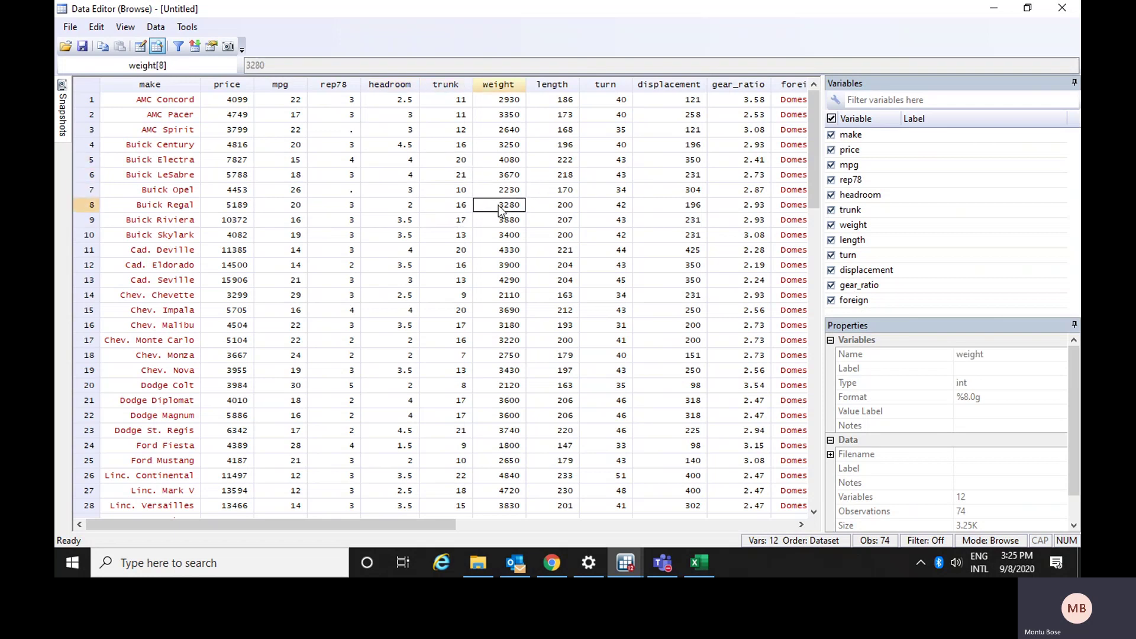
click(508, 220)
click(565, 189)
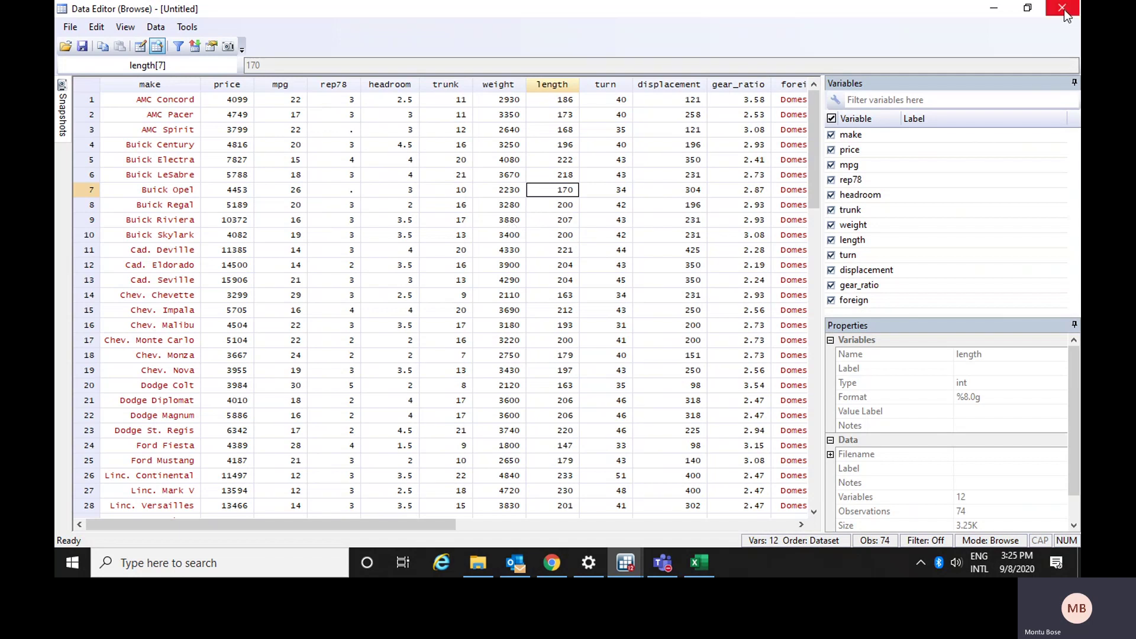
click(1063, 9)
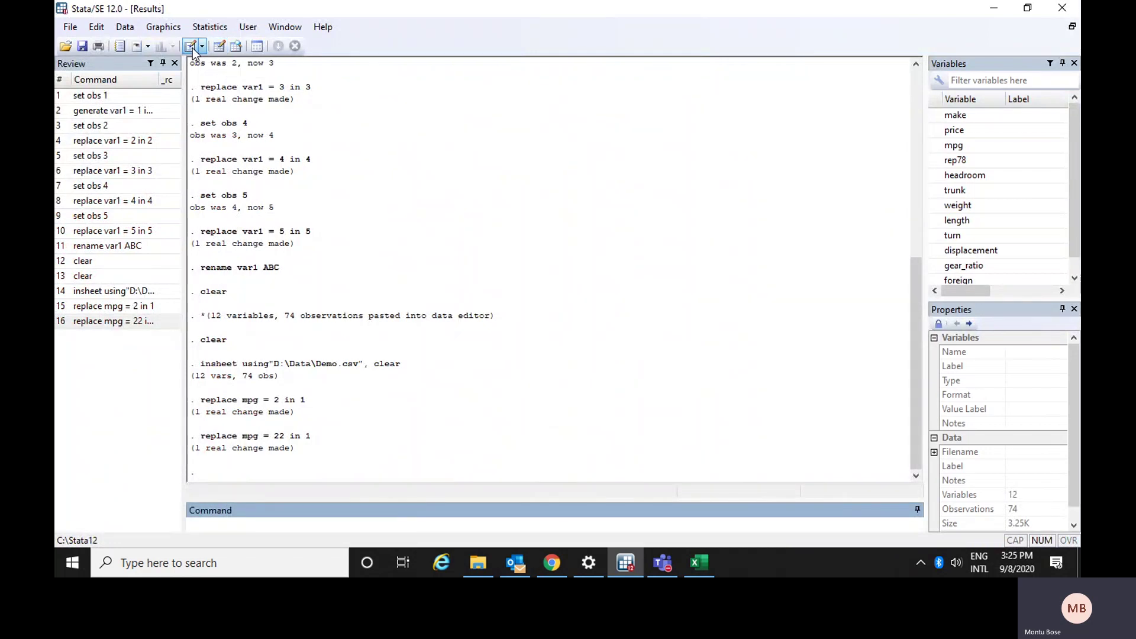
Recall the insheet command for Demo.csv from the command history and copy its full text.
click(115, 294)
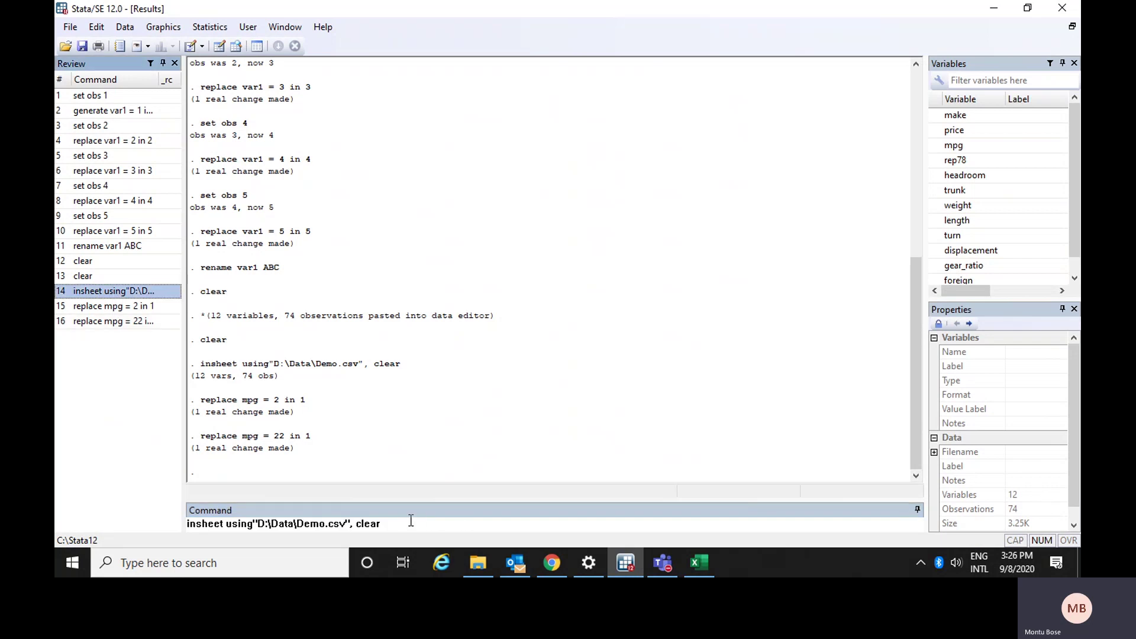
drag(406, 524, 179, 526)
key(ctrl+c)
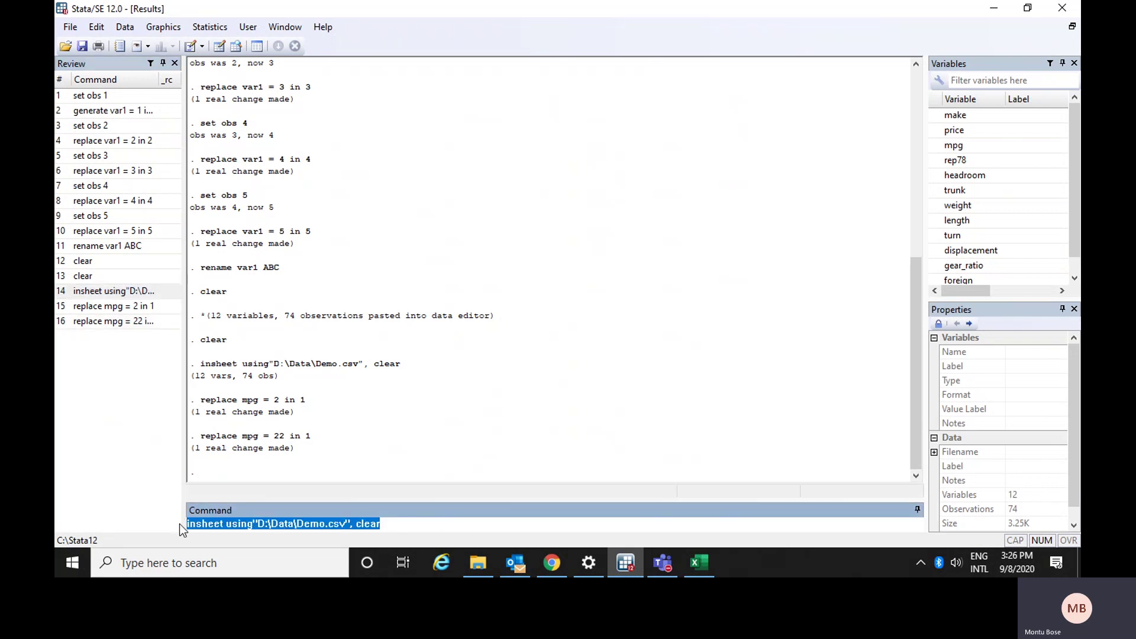
Paste the copied insheet command on line 2 of a new do-file and close the Do-file Editor without saving.
mouse_move(498, 557)
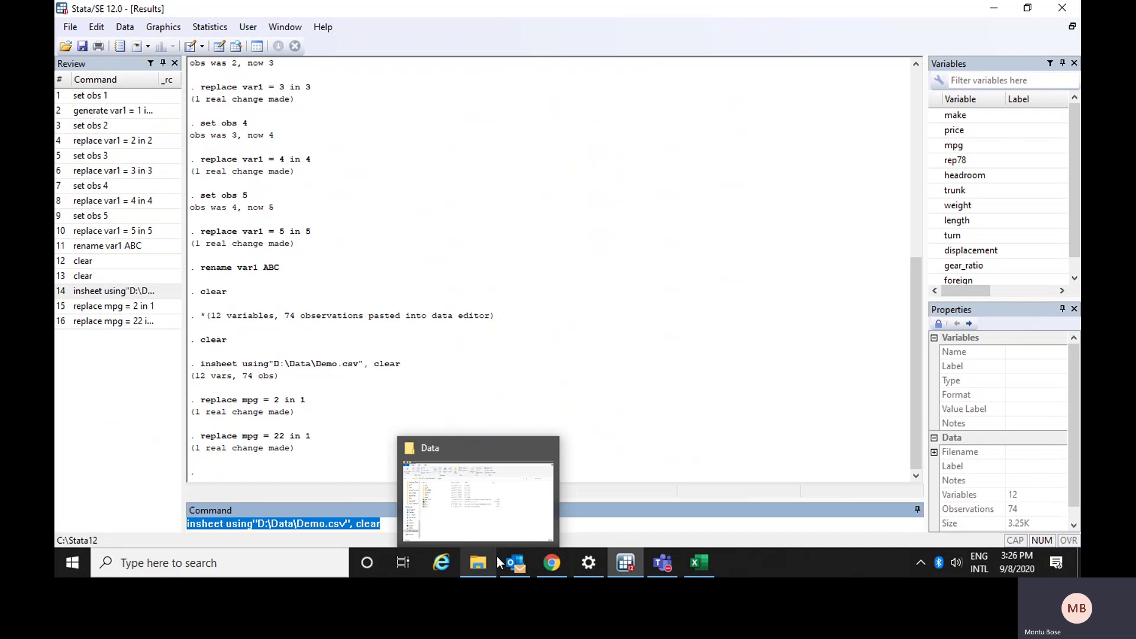
click(190, 47)
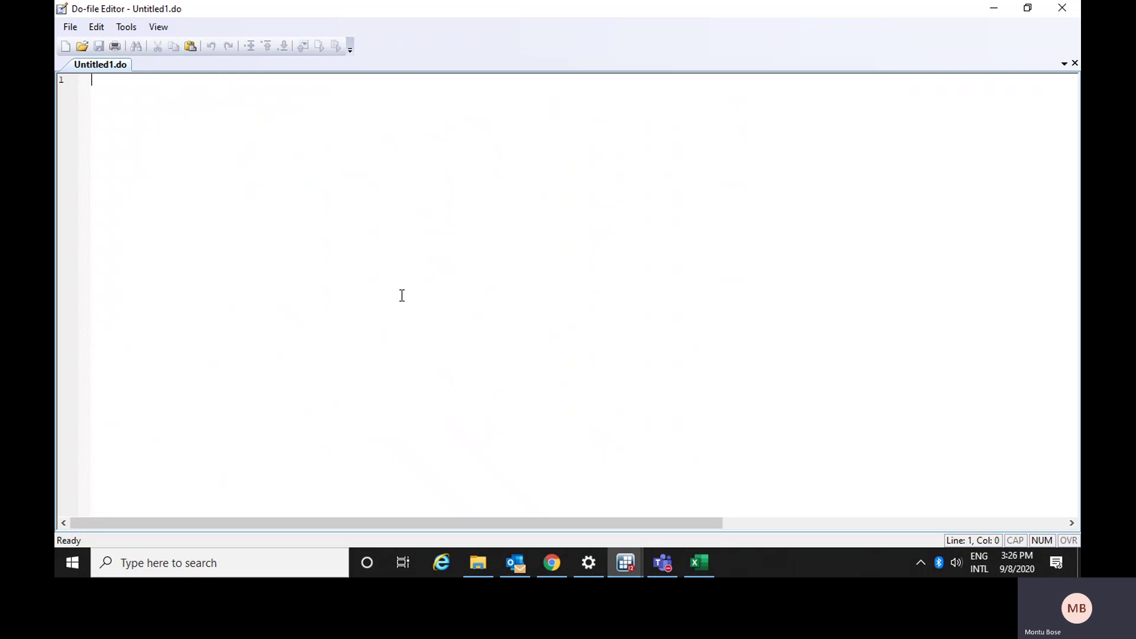
key(Return)
key(ctrl+v)
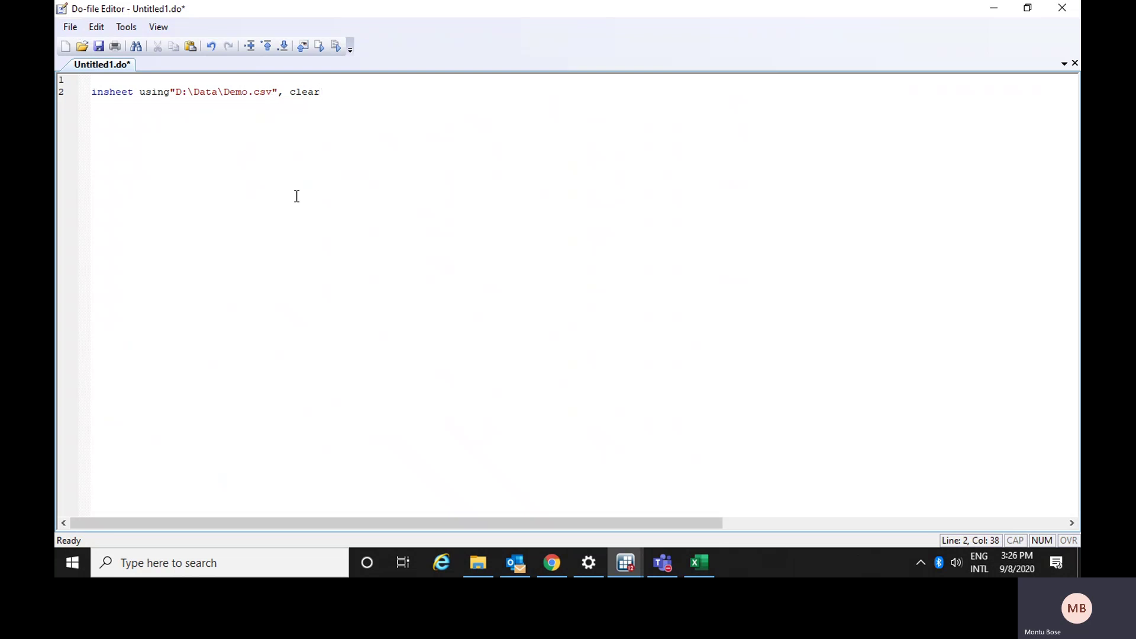
click(1070, 13)
click(604, 311)
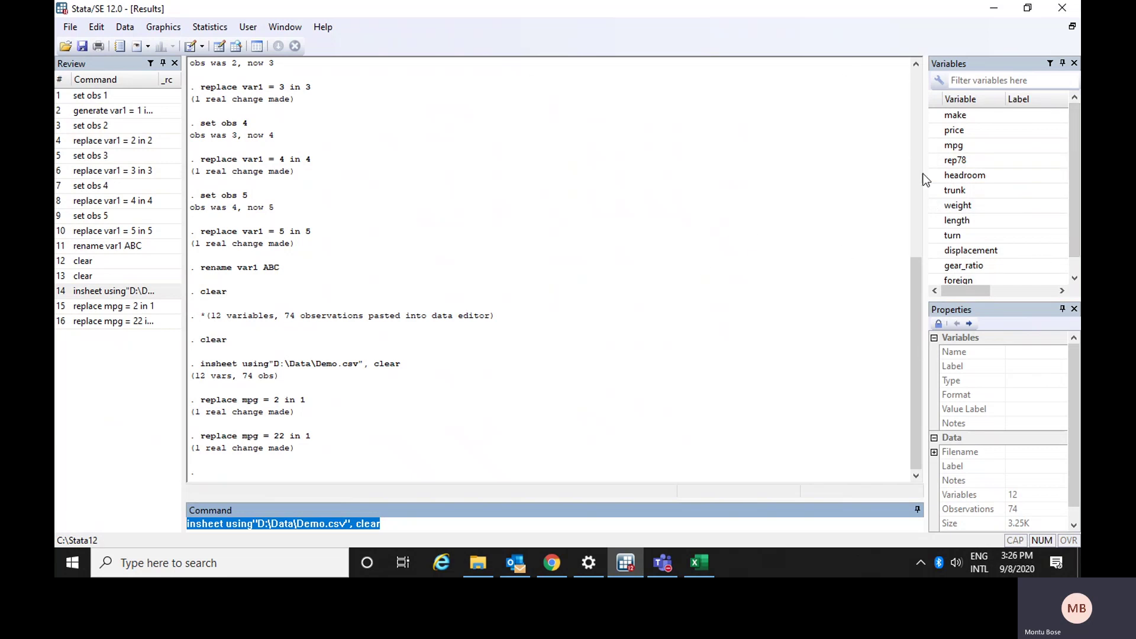
View the dialog for saving the dataset as a Stata data file (*.dta) and leave it without saving.
click(70, 27)
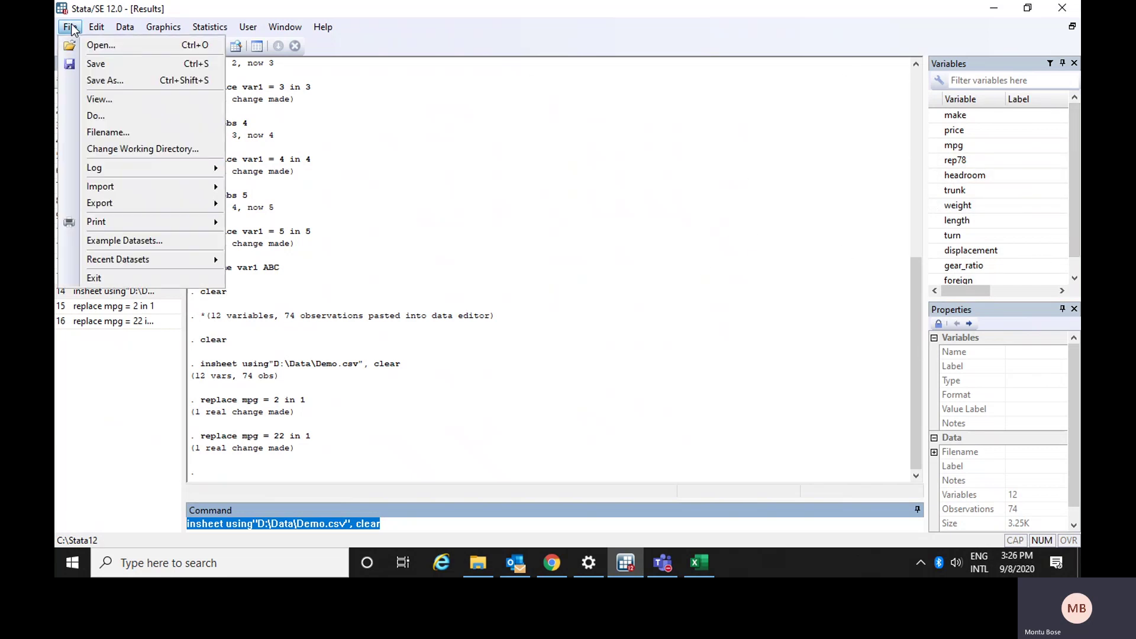
click(115, 86)
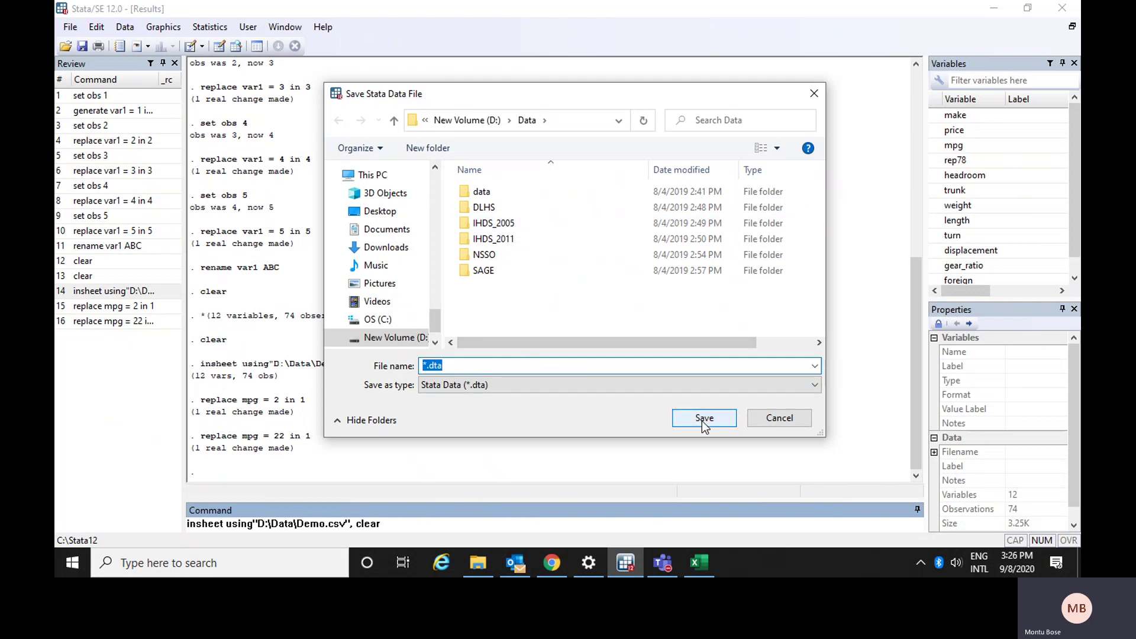
click(779, 419)
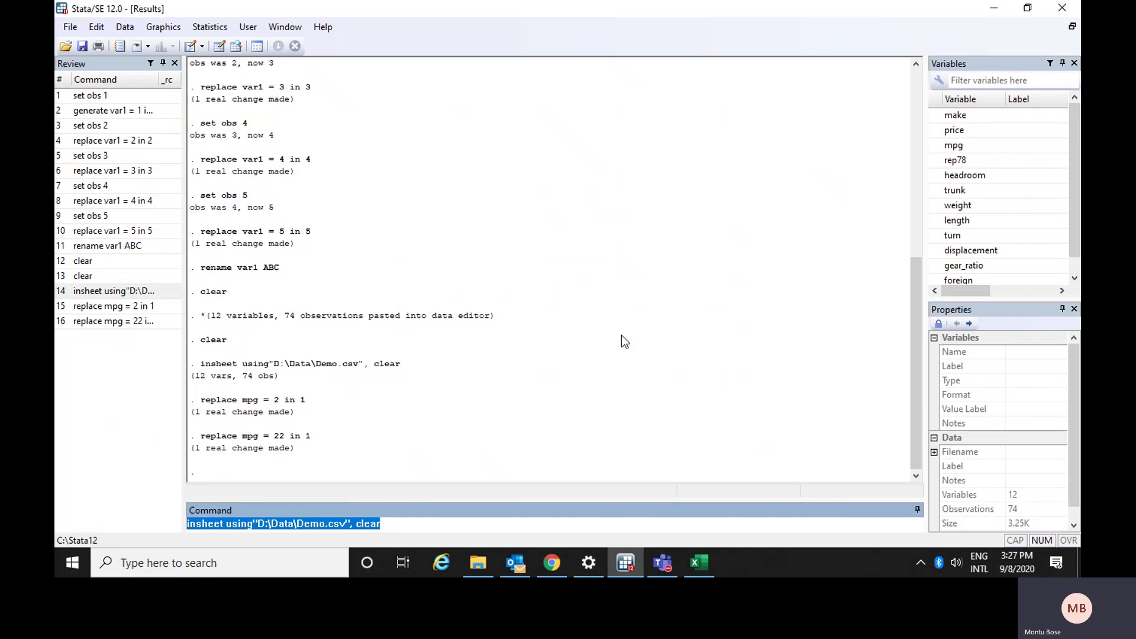
click(293, 28)
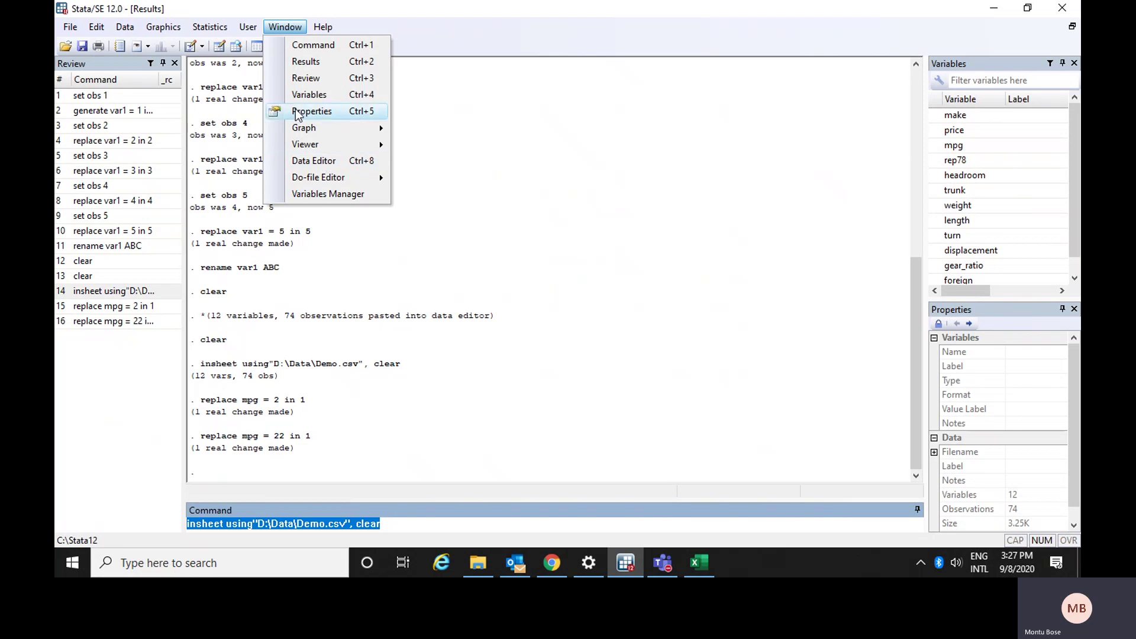
mouse_move(322, 27)
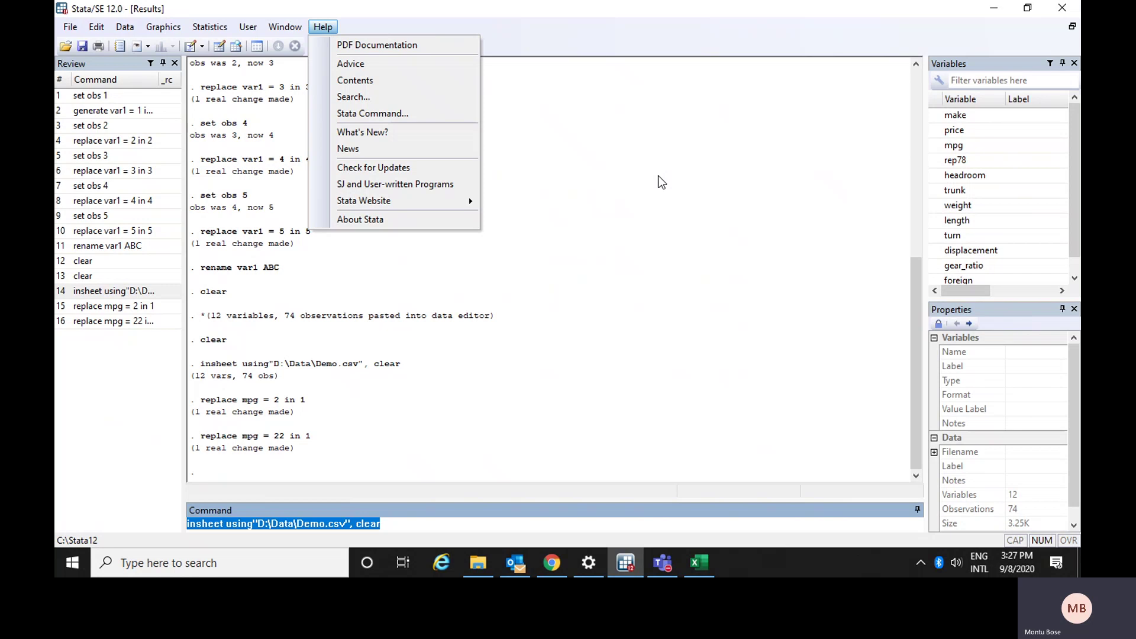
click(662, 182)
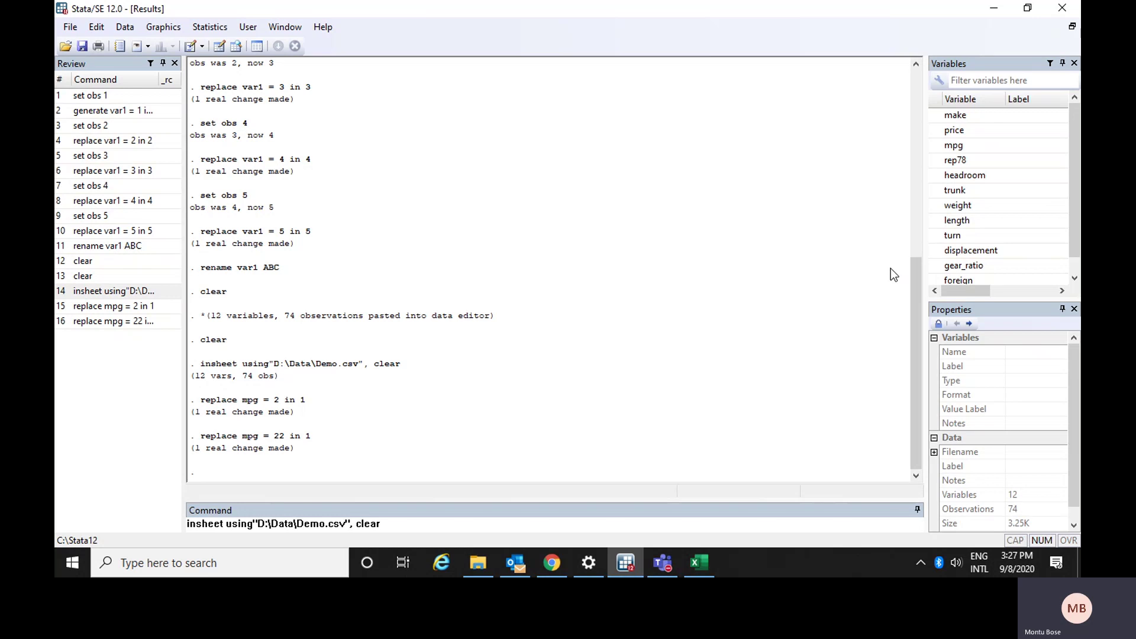
Switch to Microsoft Teams and stop the meeting recording.
click(668, 565)
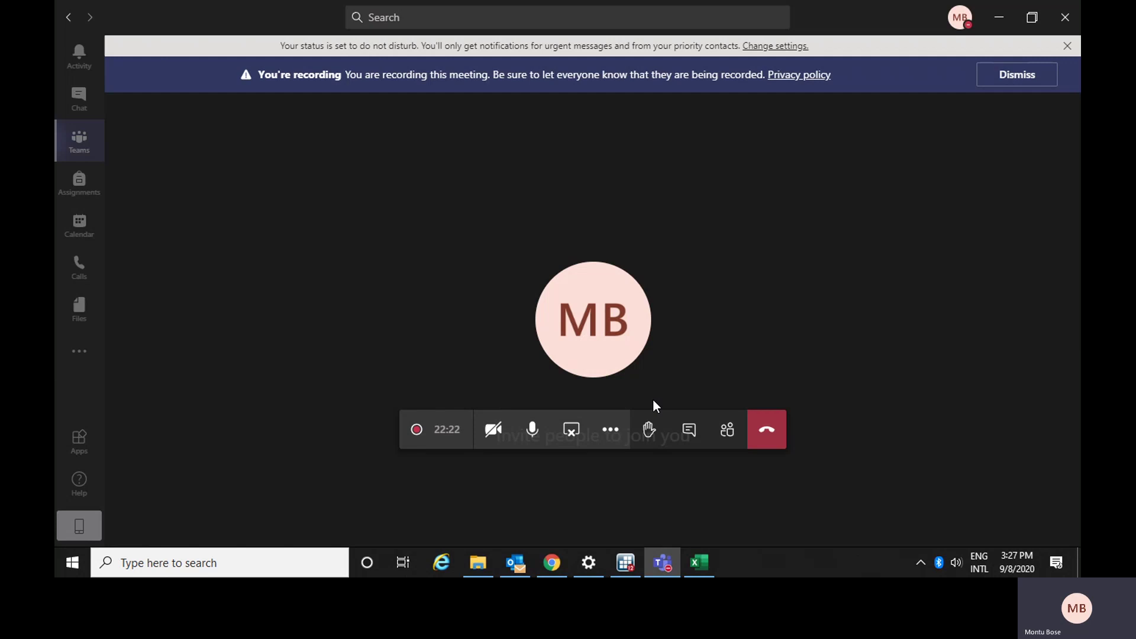
click(610, 430)
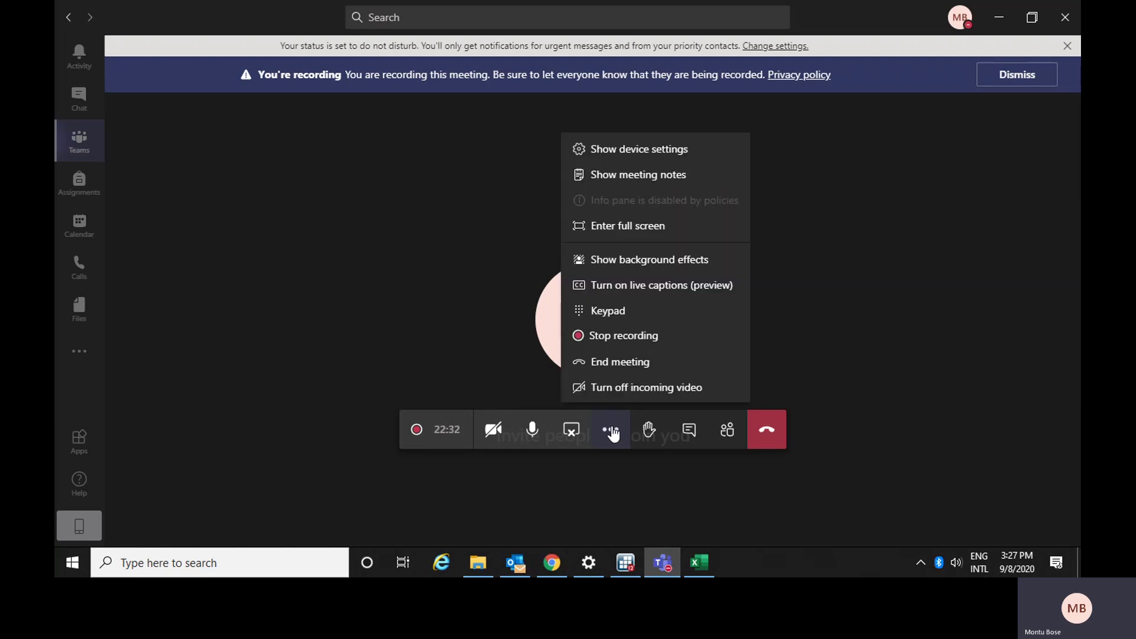
click(620, 336)
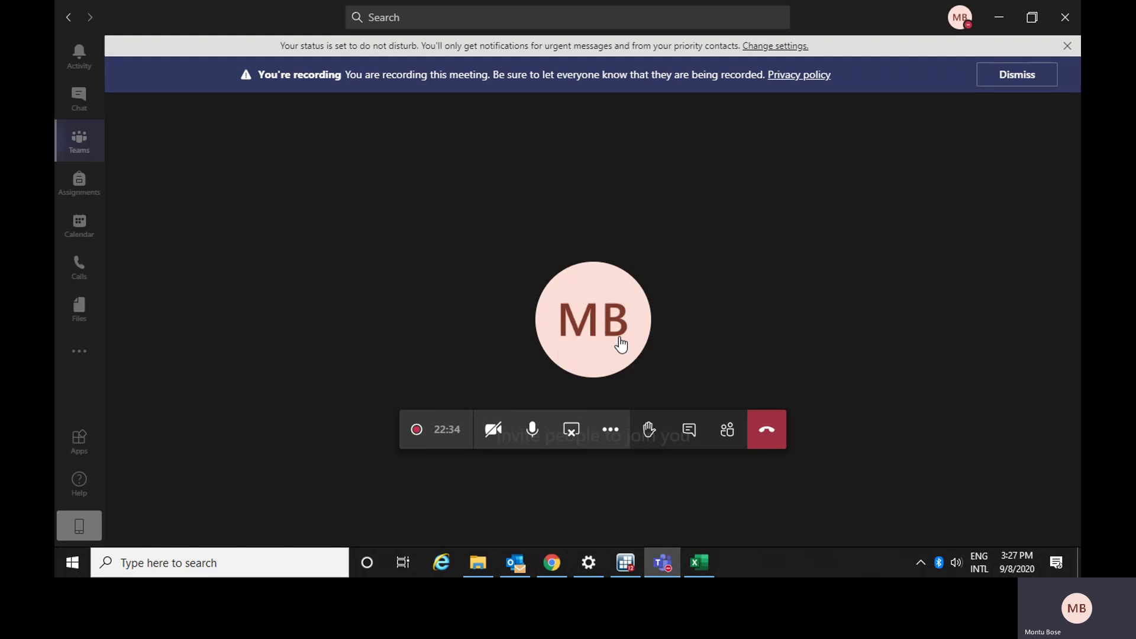